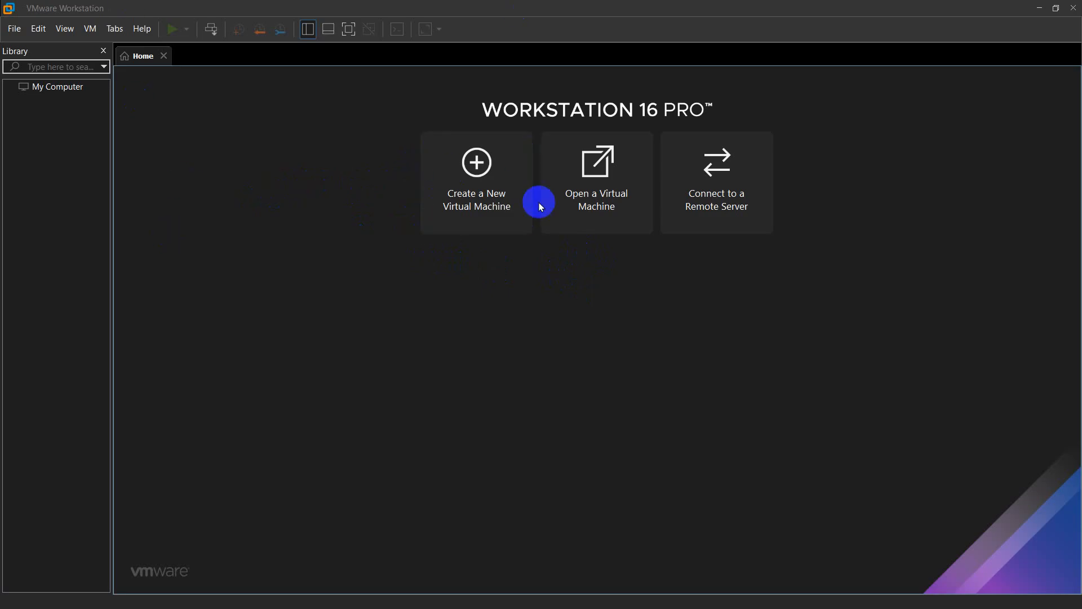
Start a custom new VM from the Ubuntu Server 25.10 ISO and give it the server name
click(517, 181)
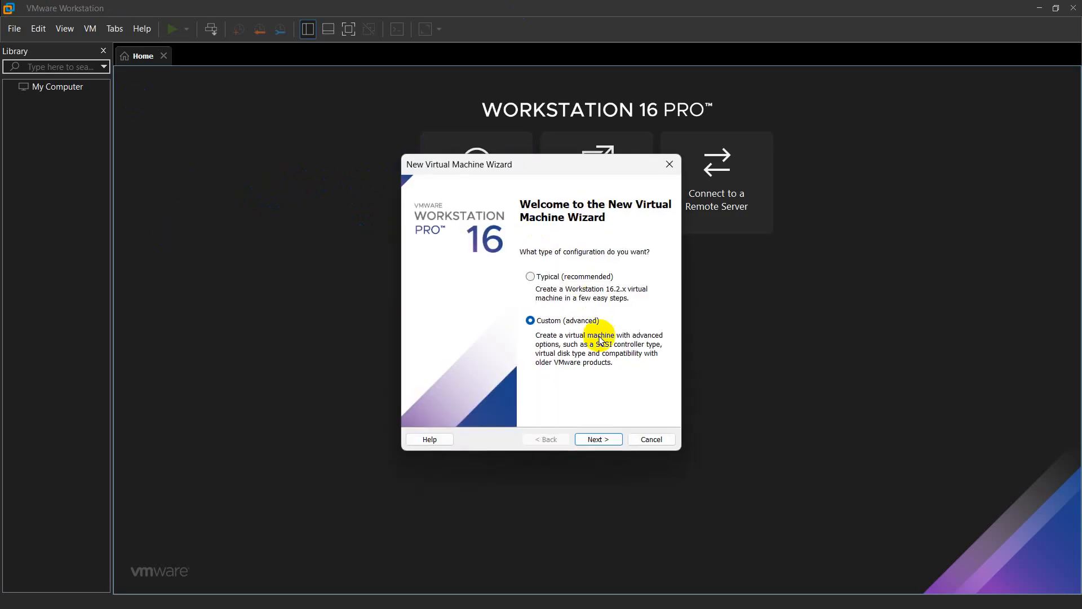
click(599, 439)
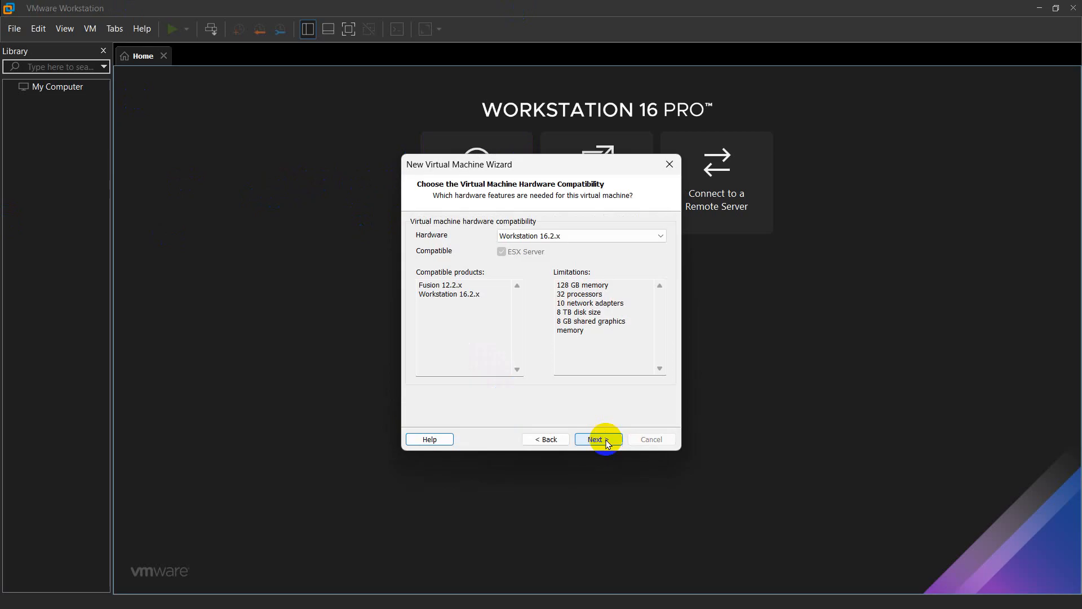
click(601, 438)
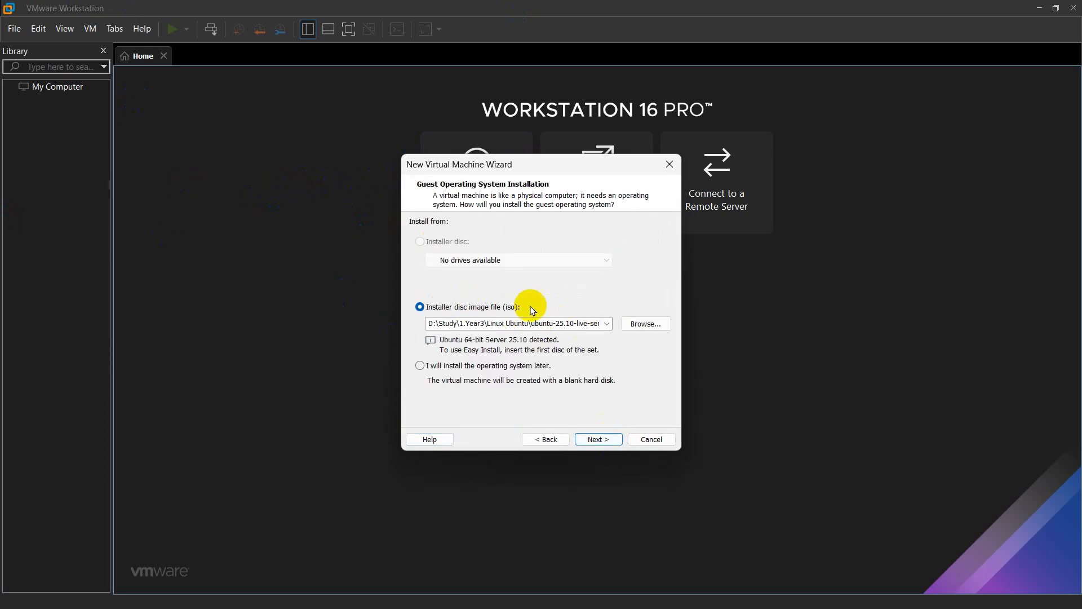
click(597, 439)
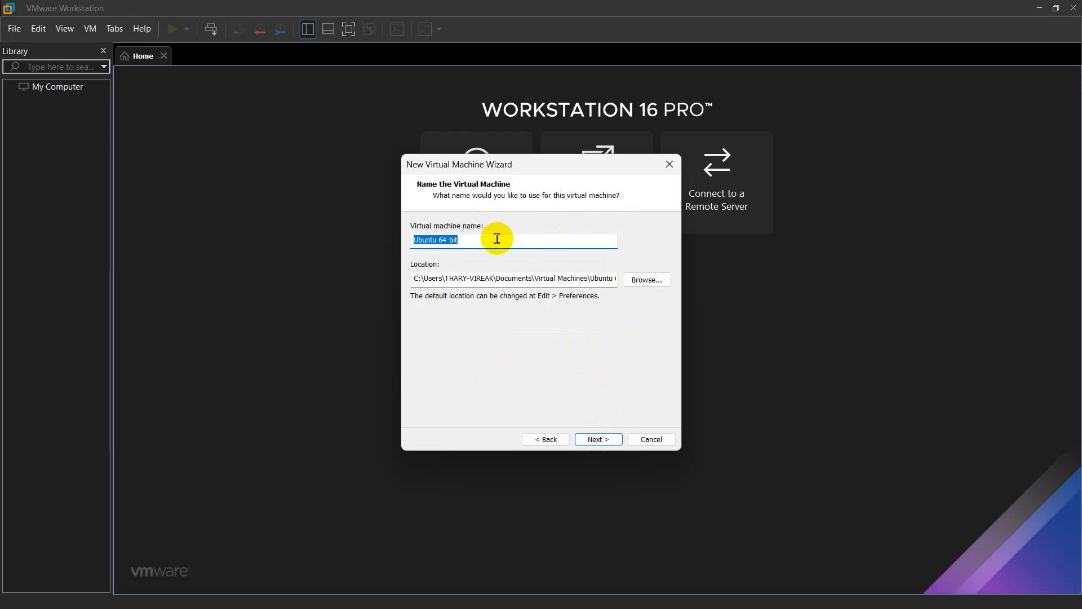
text(Vireak-Server)
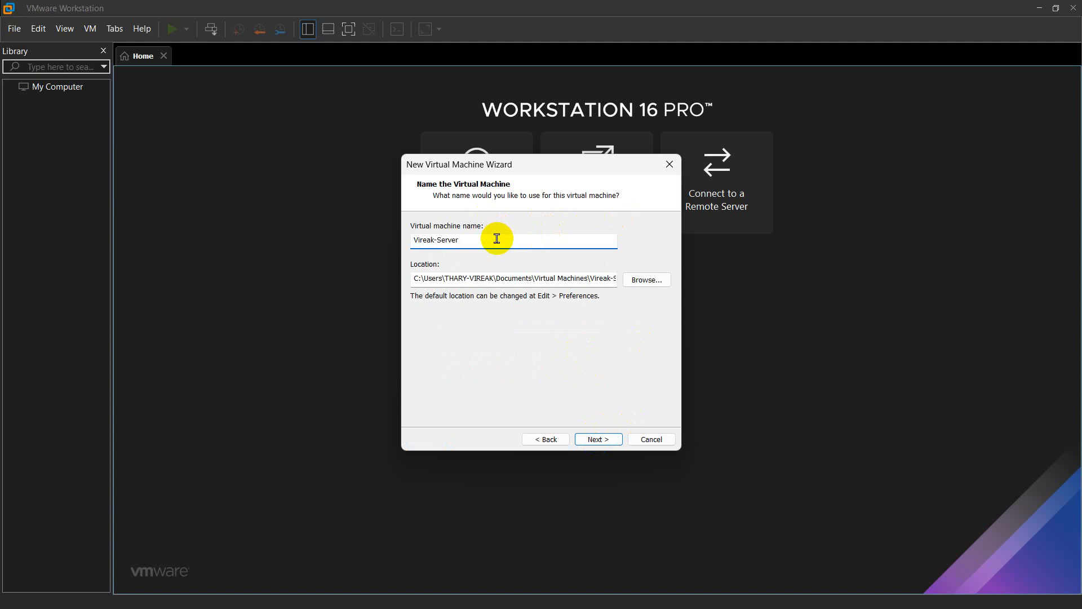
click(643, 280)
Browse to the DATA 2 (E:) drive under This PC in the folder browser
scroll(488, 291, up, 4)
scroll(484, 286, up, 5)
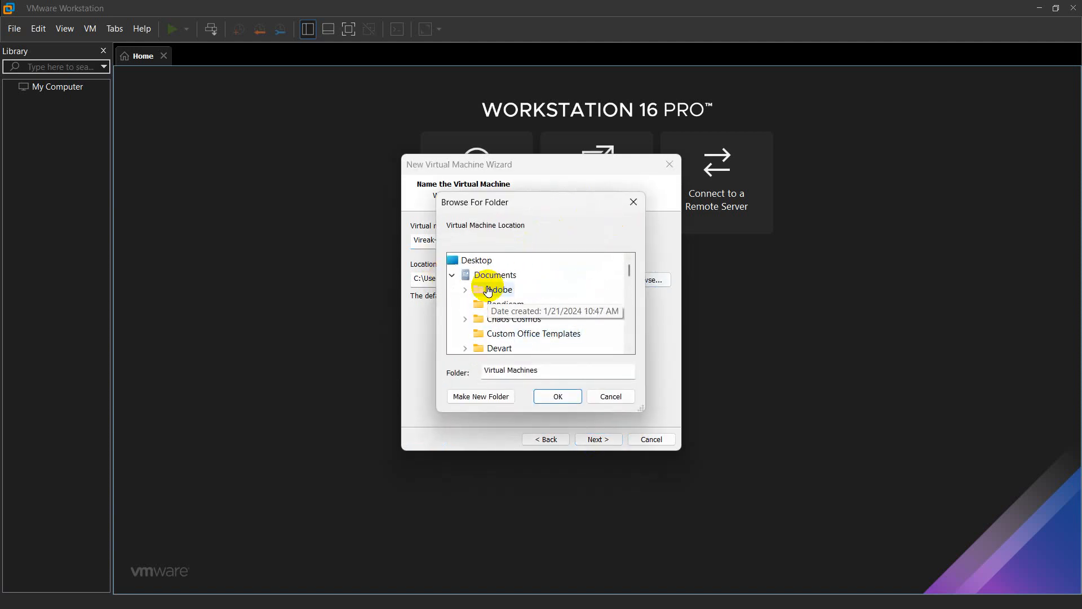
double_click(466, 273)
scroll(494, 331, down, 2)
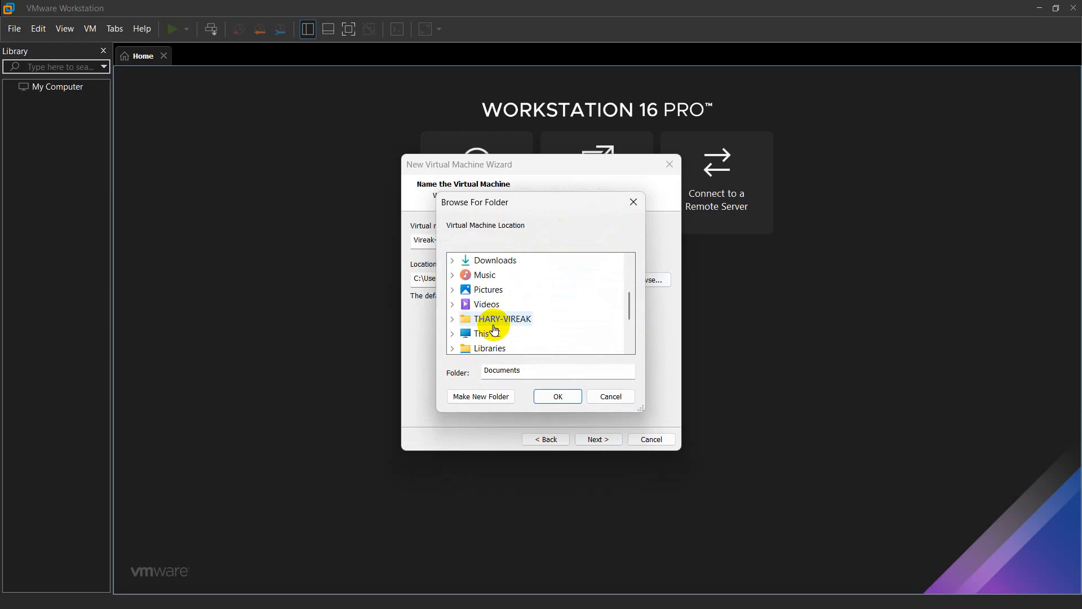
click(452, 333)
scroll(507, 304, down, 3)
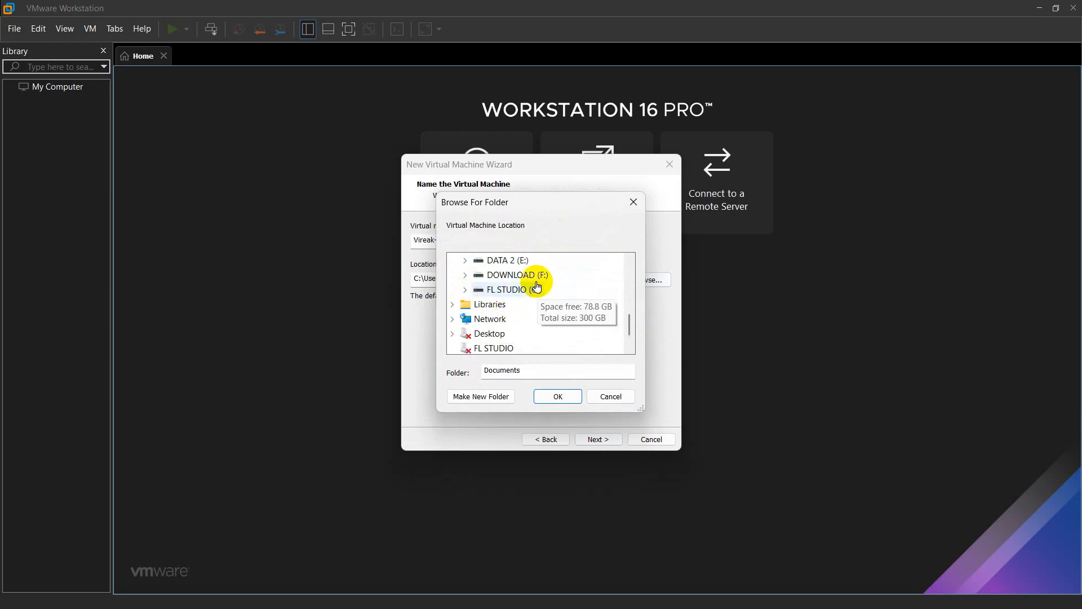
scroll(530, 285, up, 1)
double_click(519, 304)
scroll(551, 313, down, 1)
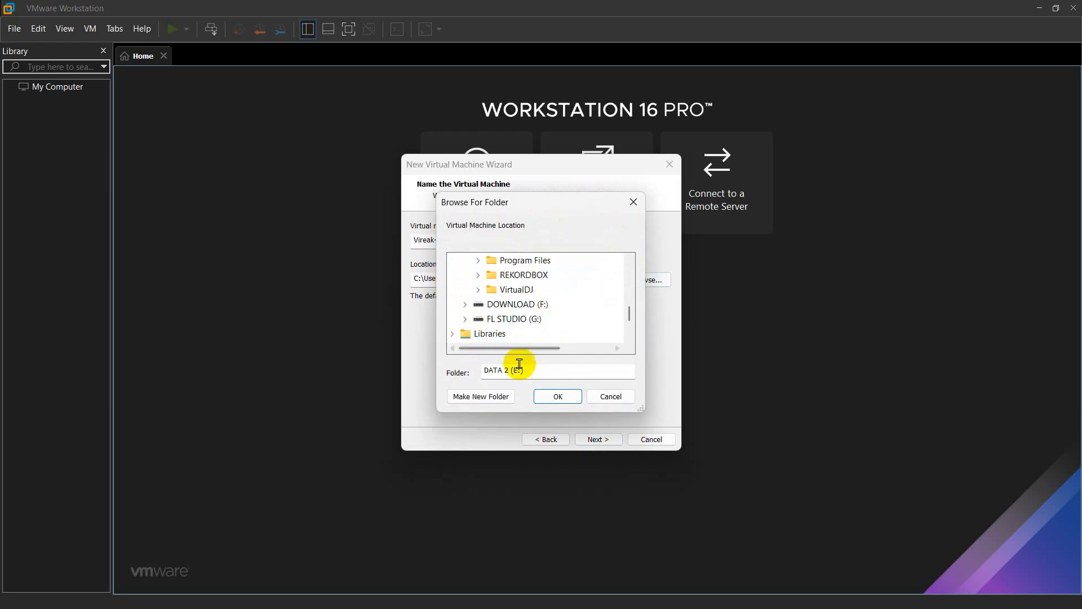
Create a new Ubuntu folder on E: and use it as the VM's location
click(499, 395)
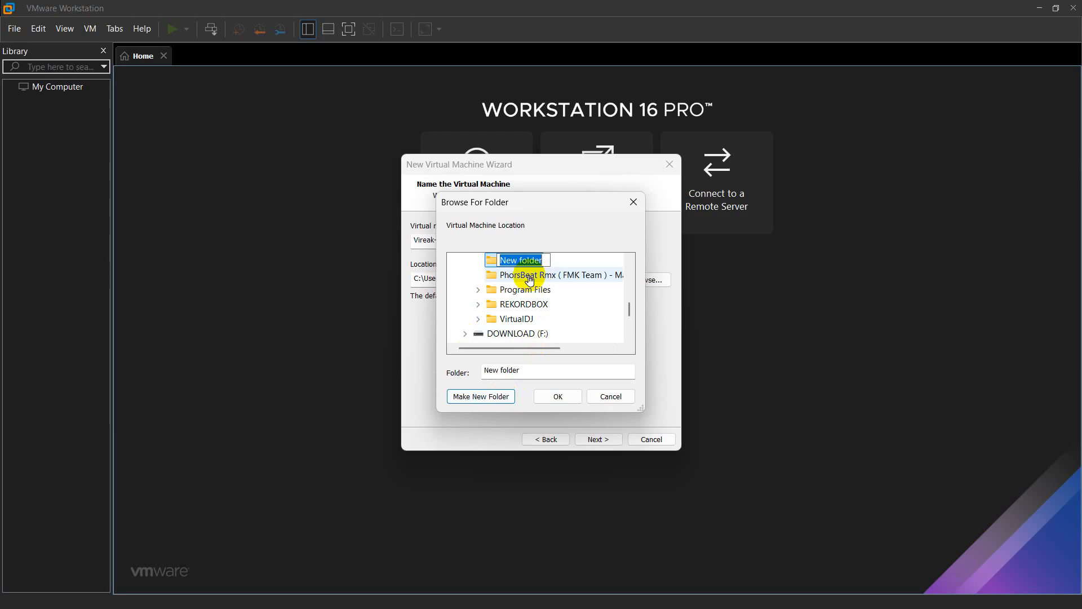
text(Ubuntu1)
key(Return)
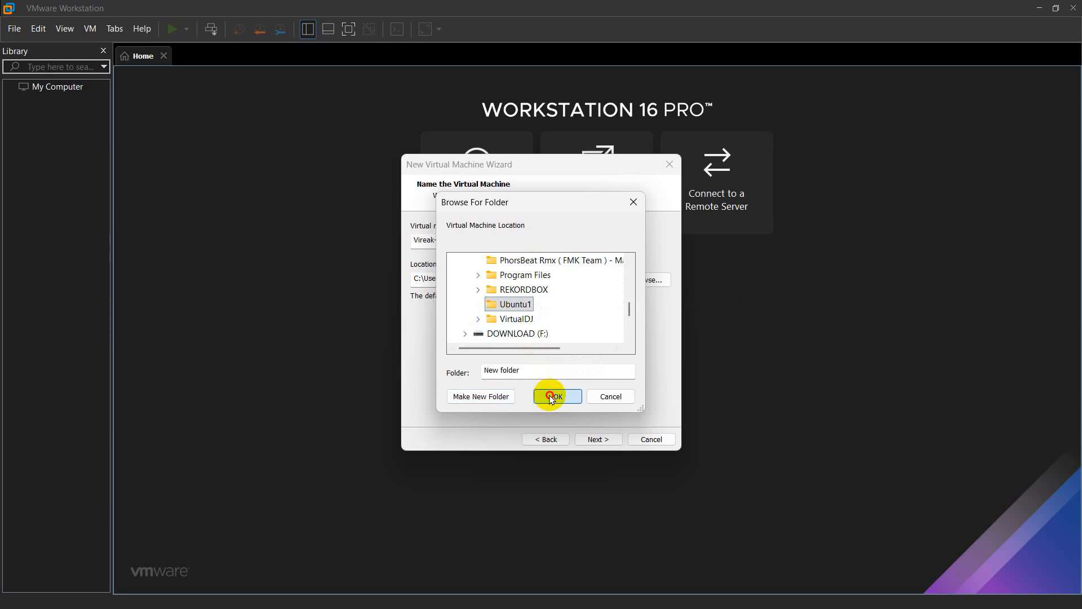
click(553, 395)
click(599, 439)
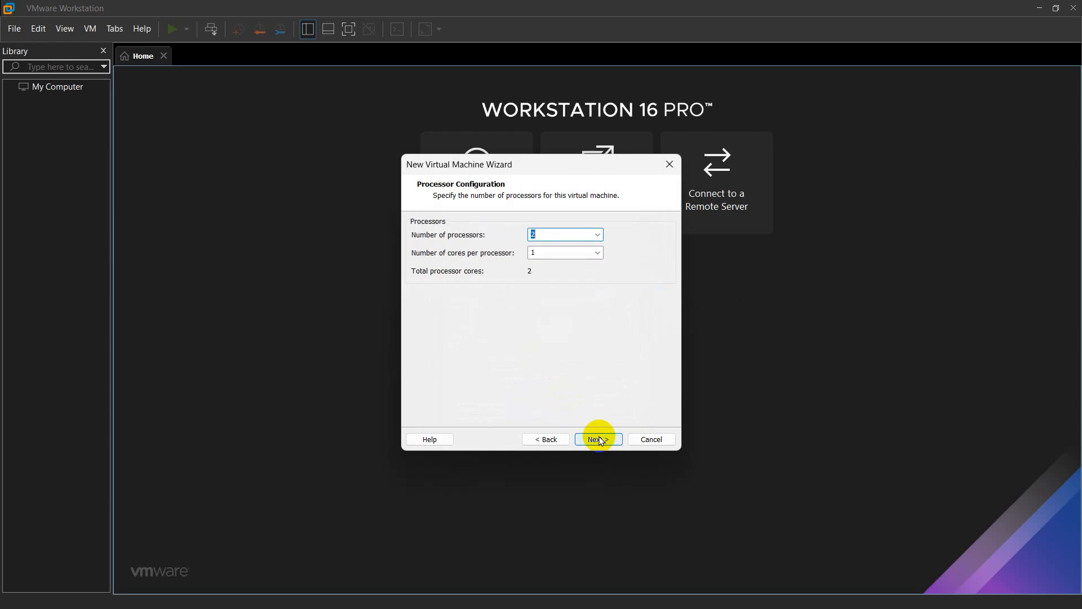
Keep 2 processors, 4096 MB memory, NAT networking, LSI Logic controller and SCSI disk
click(598, 439)
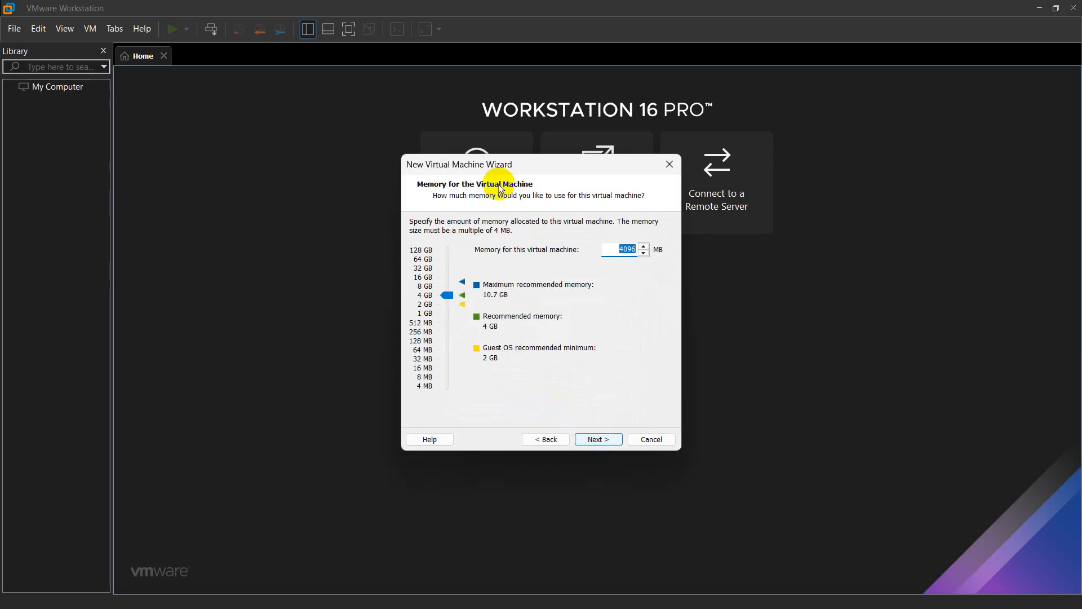
click(600, 439)
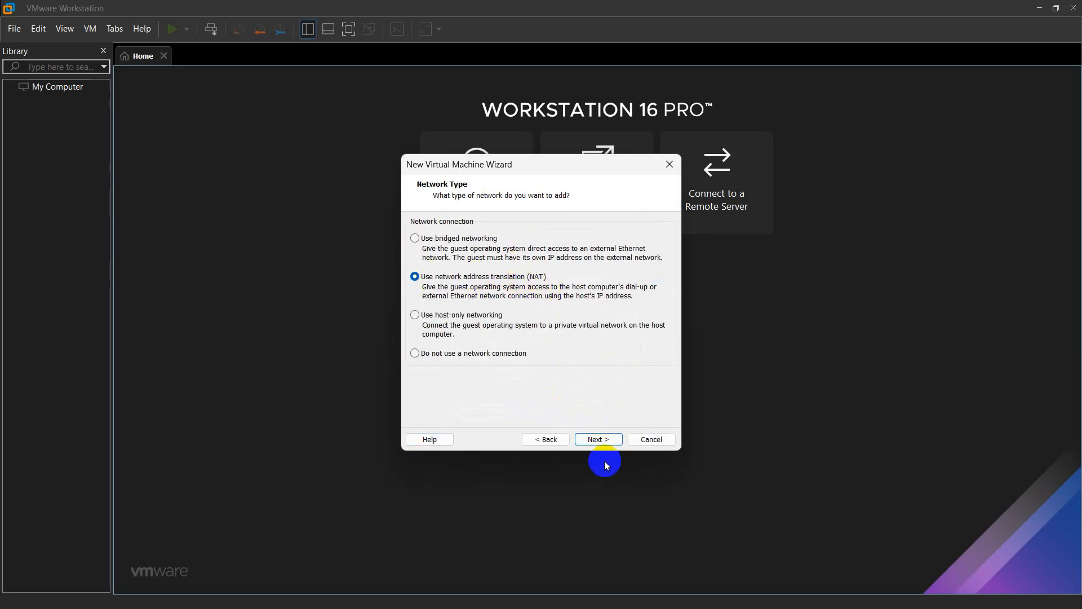
click(601, 439)
click(599, 439)
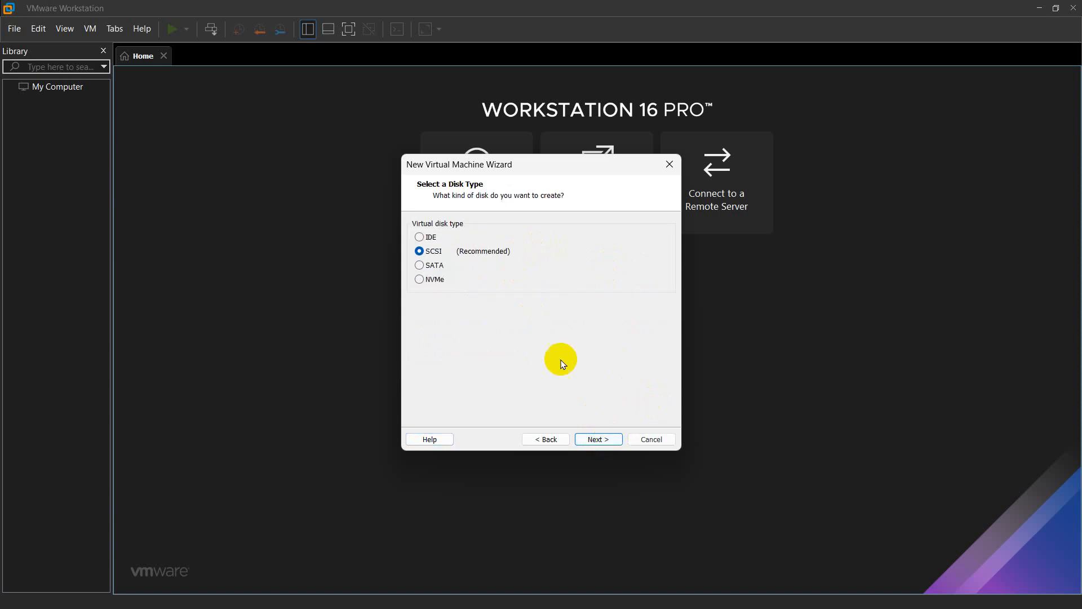
click(598, 439)
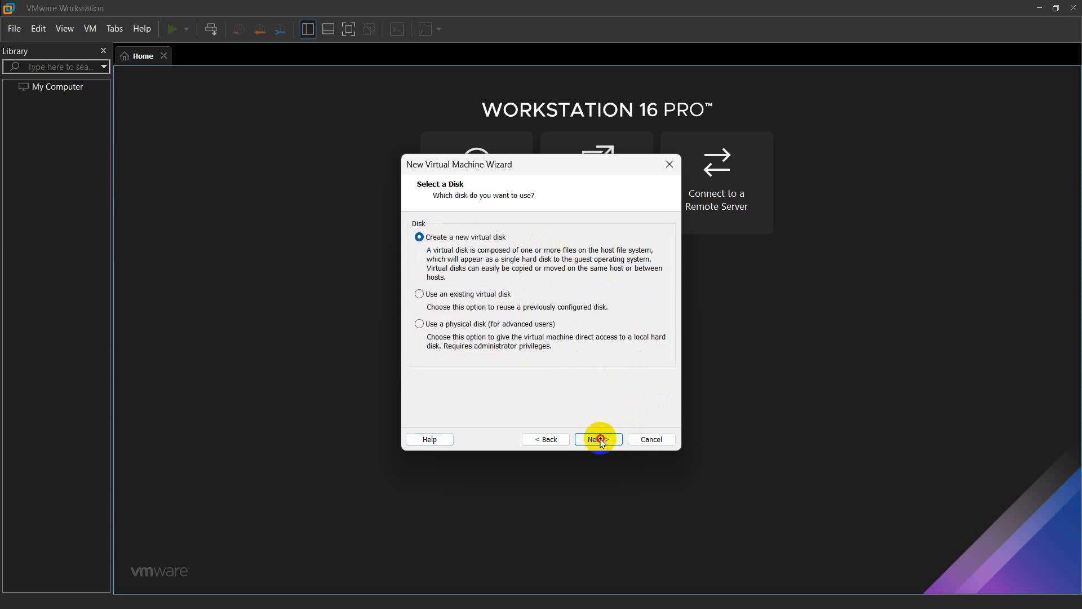
Create a new 60 GB virtual disk and finish building the VM
click(599, 439)
text(60)
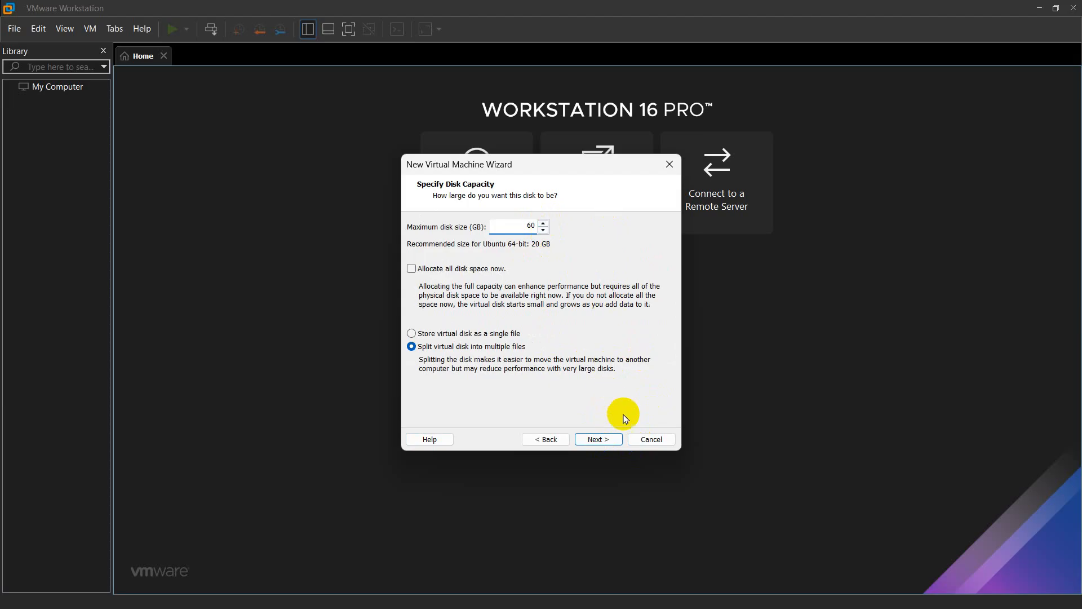
click(599, 439)
click(608, 443)
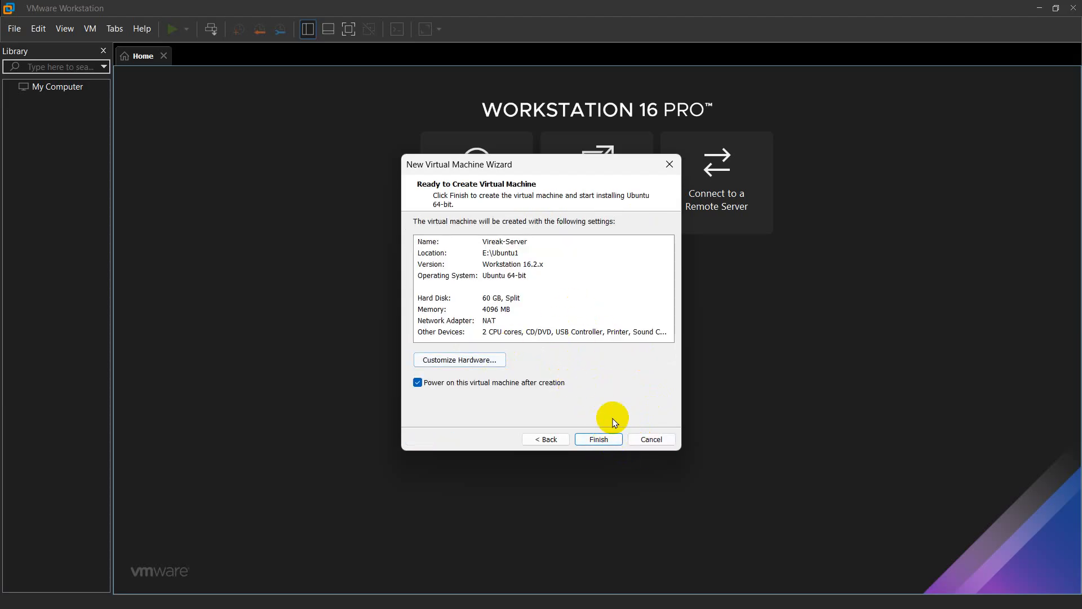
click(615, 443)
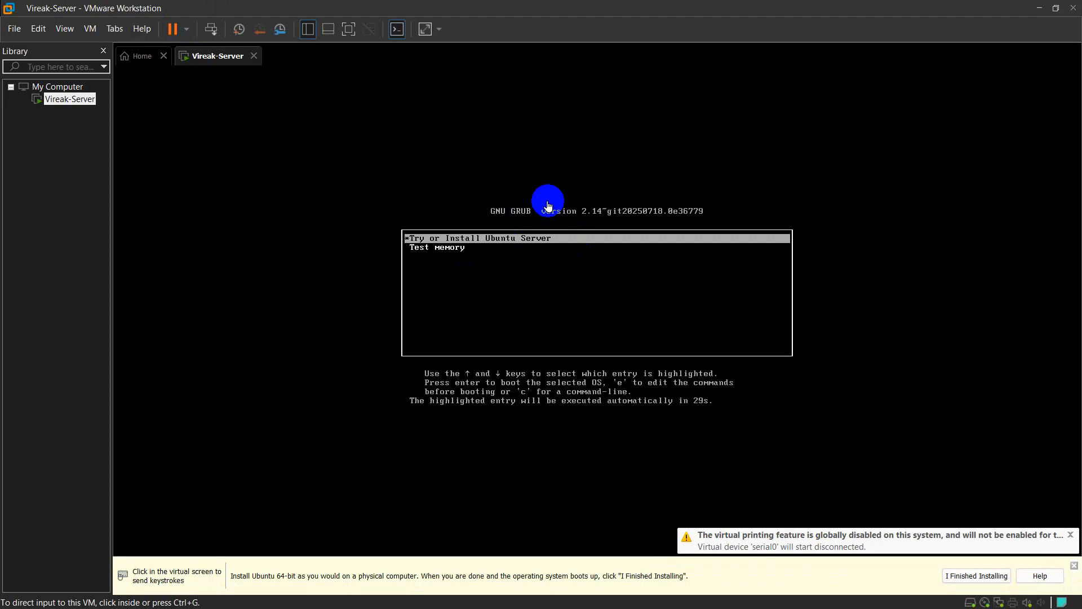
Boot the 'Try or Install Ubuntu Server' entry and dismiss the yellow installation hint bar
click(548, 206)
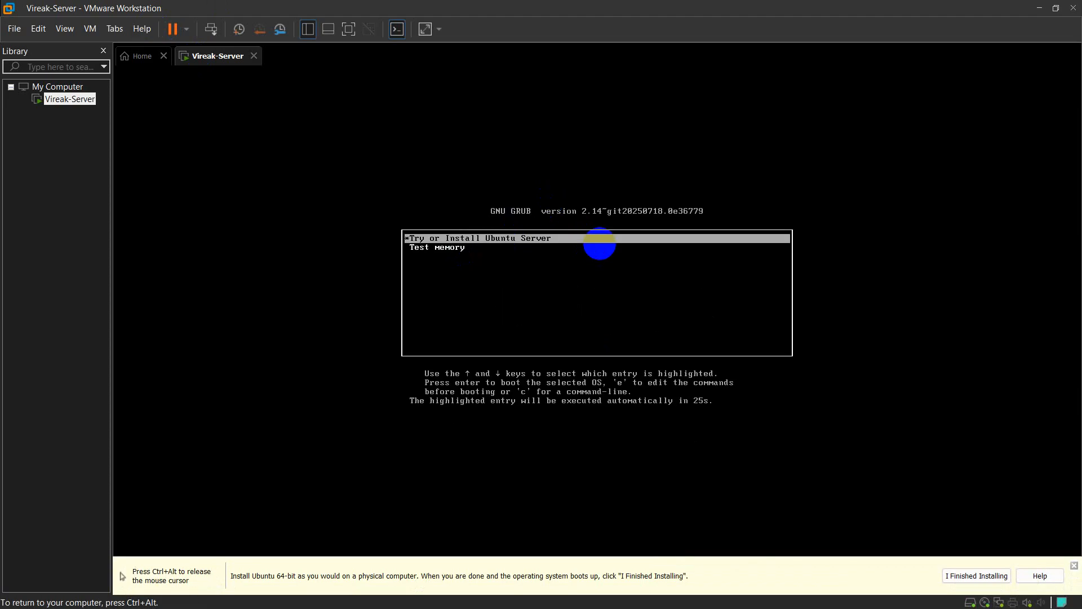
key(Return)
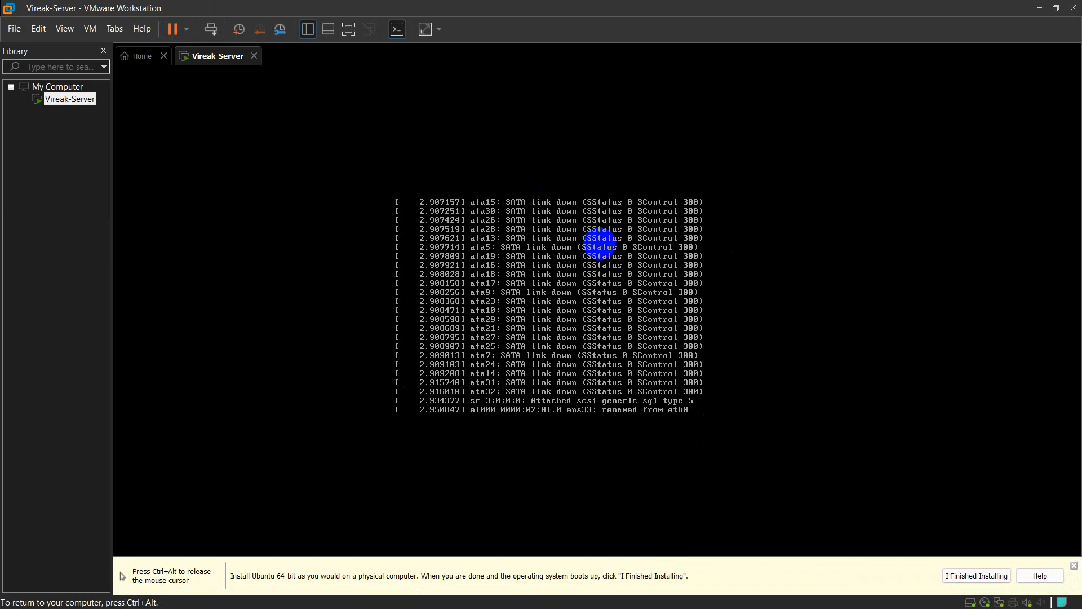
key(ctrl+alt)
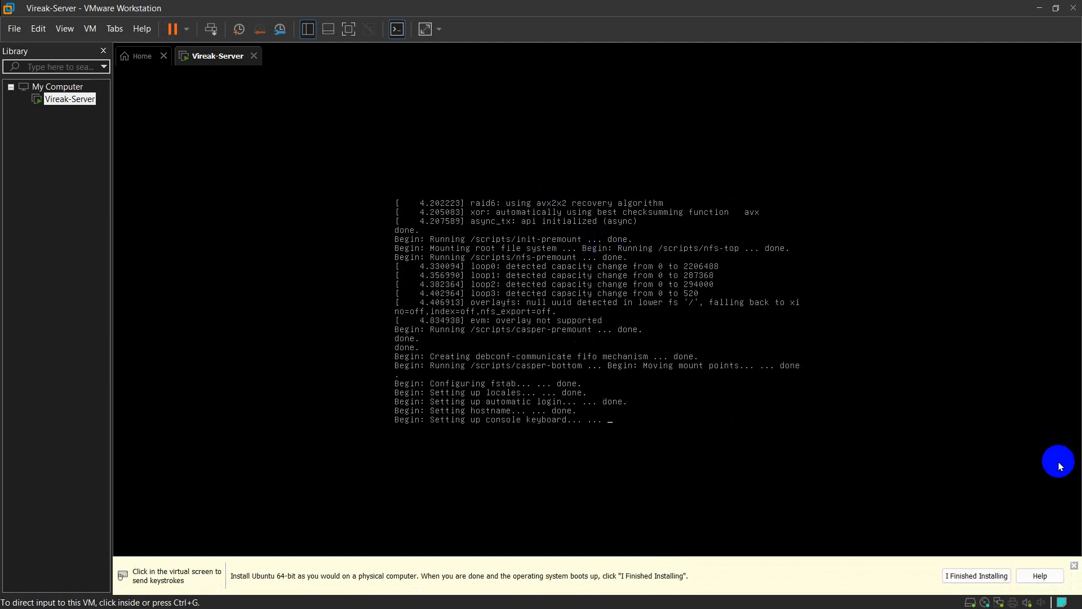
click(1073, 565)
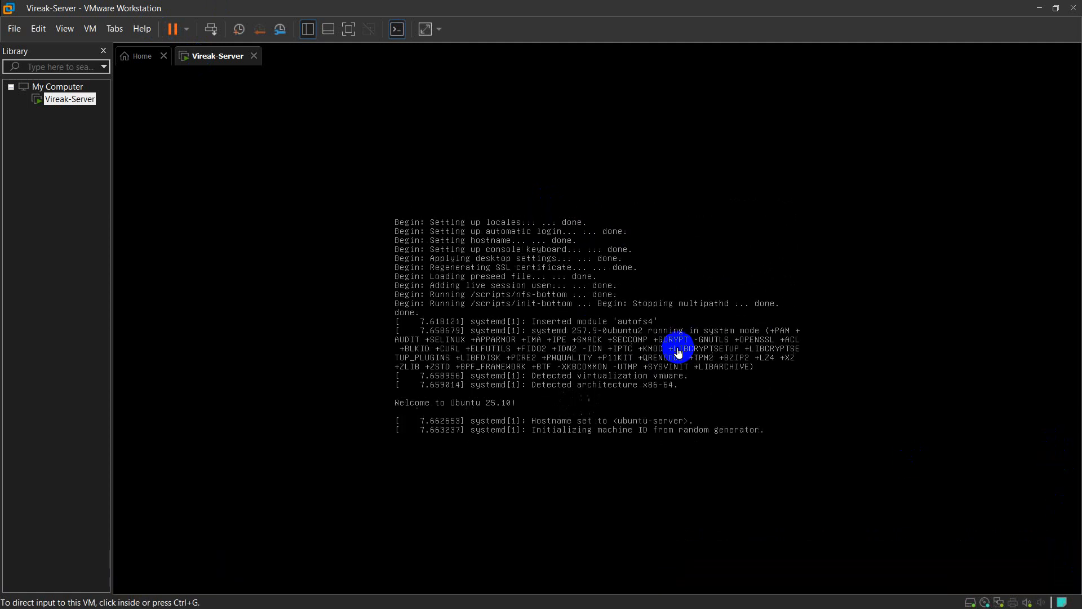
click(471, 328)
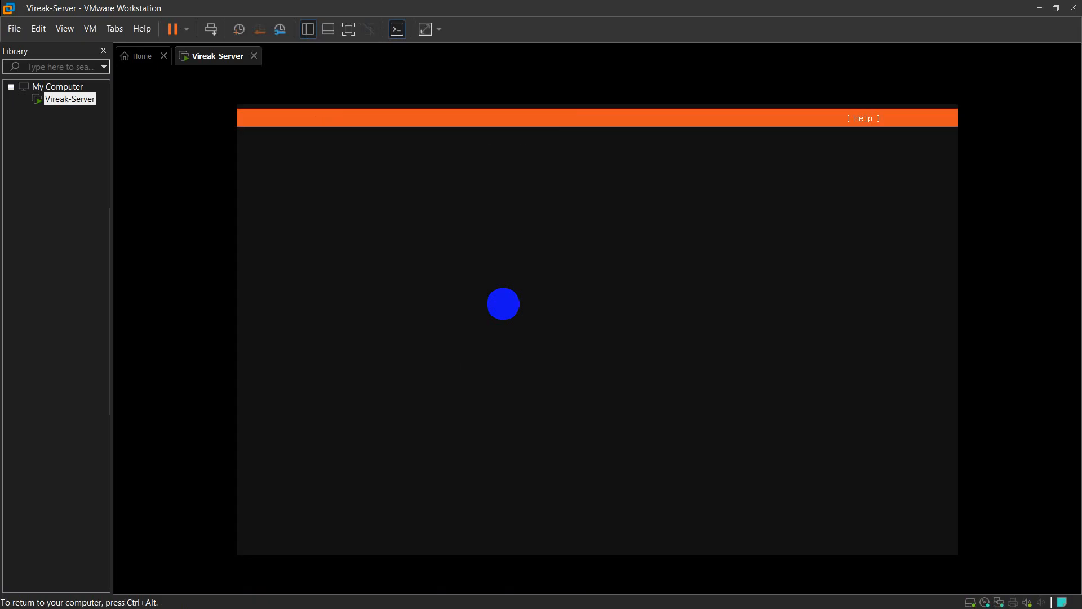
Accept English, US keyboard, standard server install, DHCP networking, no proxy and the default mirror
key(Return)
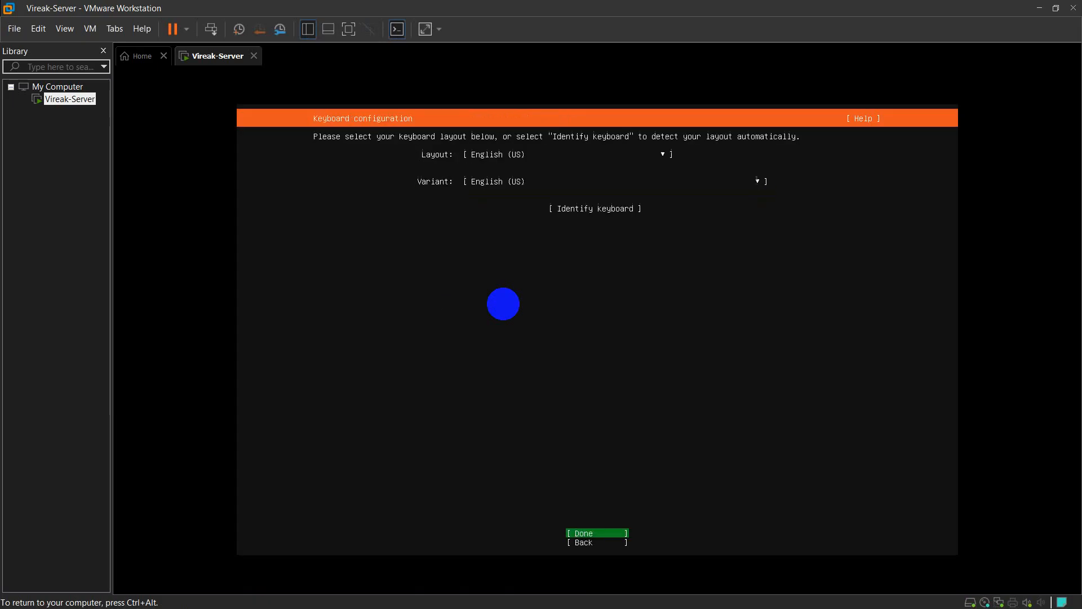
key(Return)
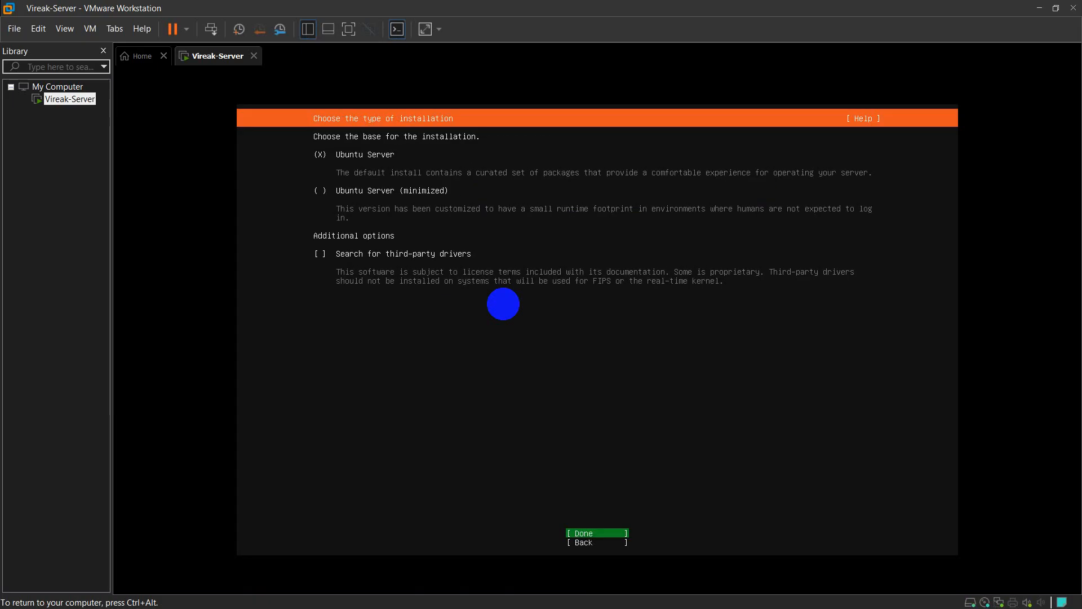
key(Return)
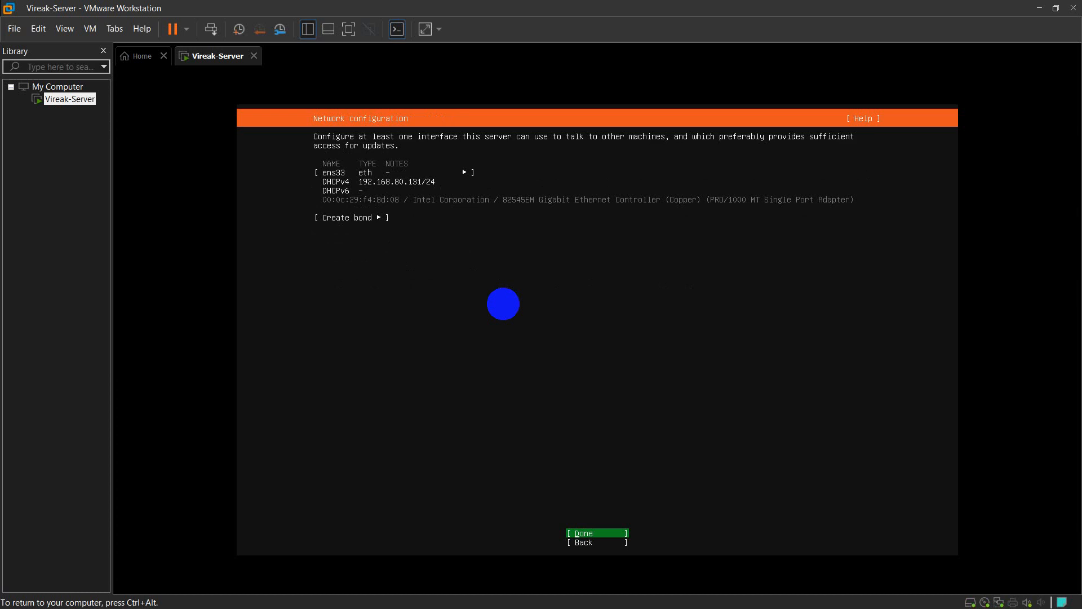
key(Return)
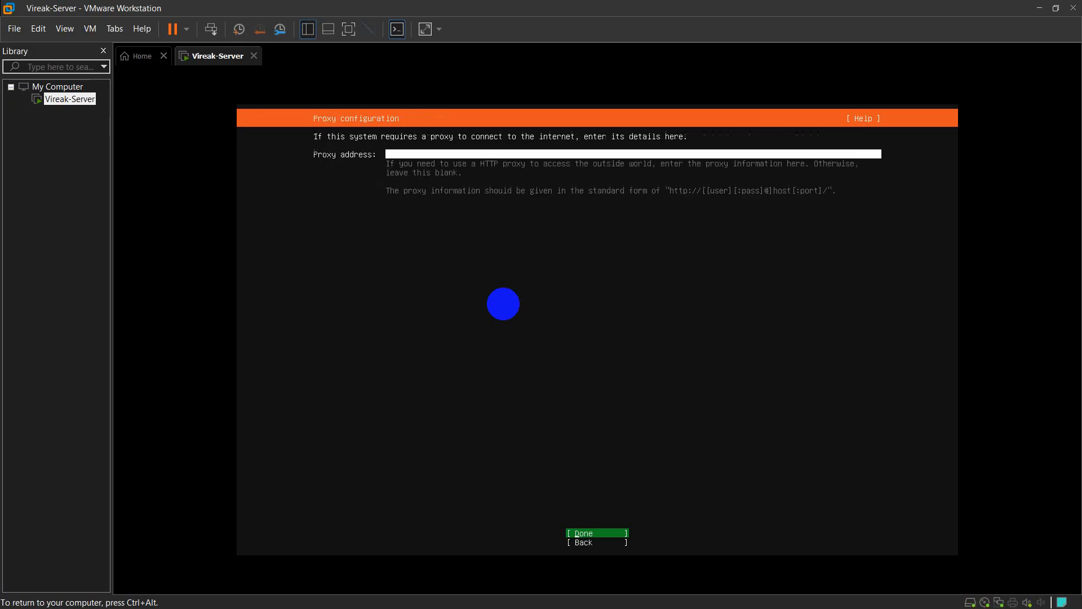
key(Return)
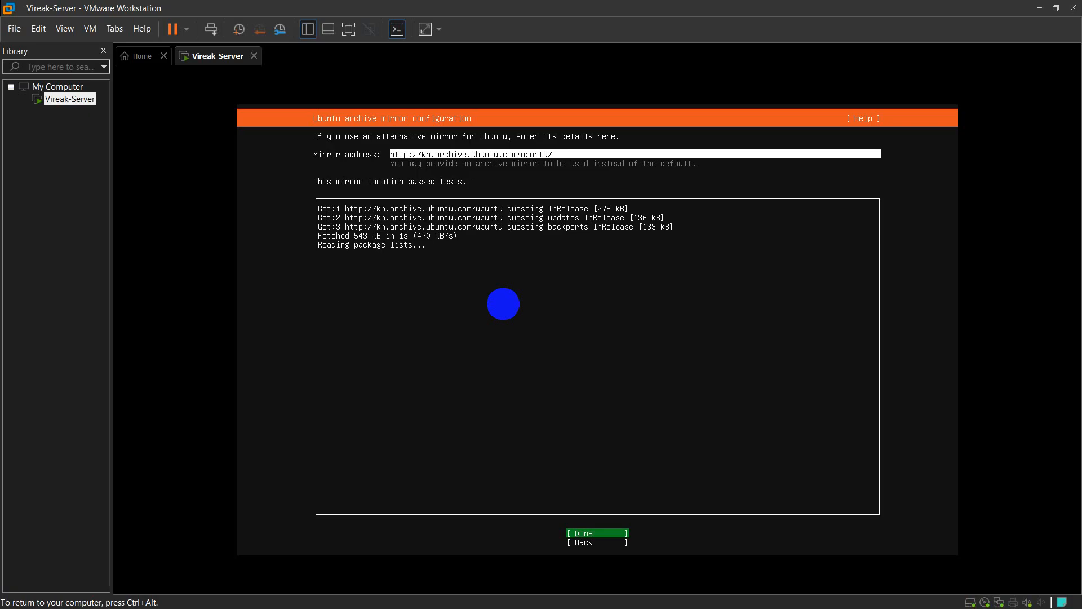
key(Return)
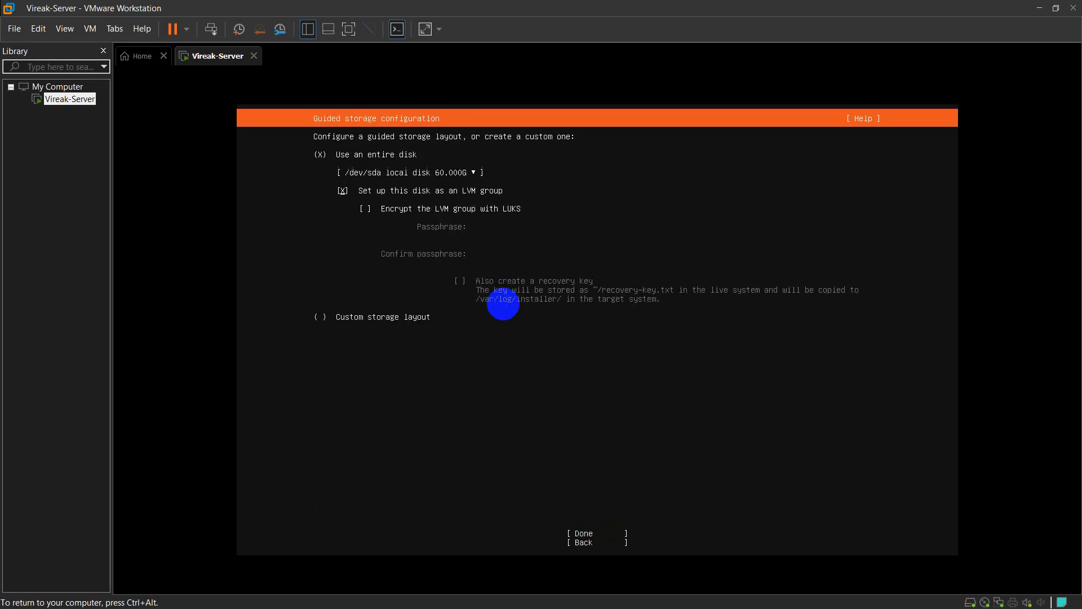
Accept the guided whole-disk LVM storage layout
key(Down)
key(Down)
key(Up)
key(Return)
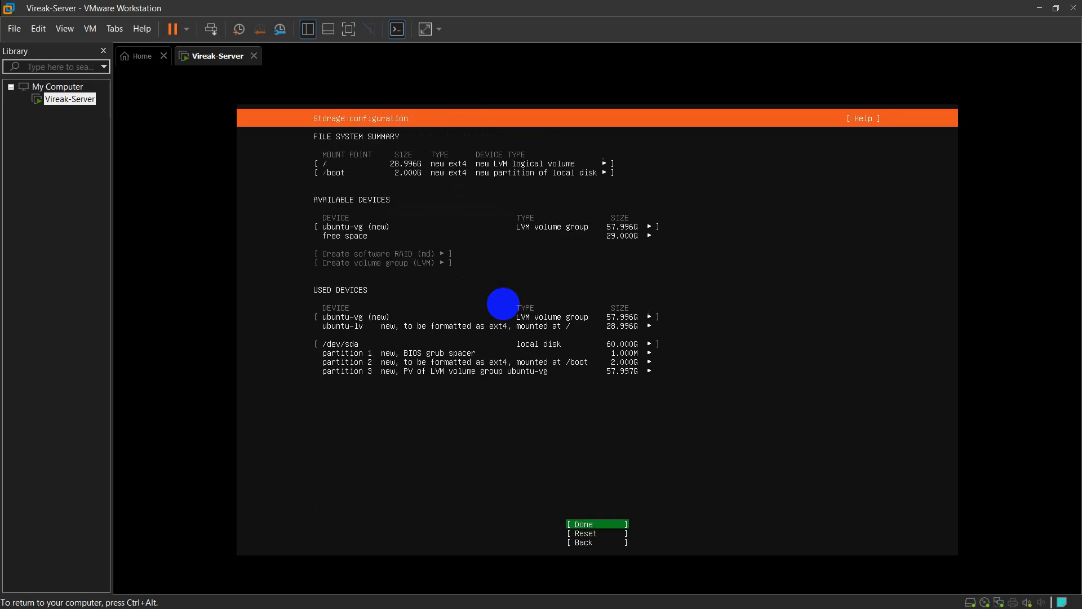
Create an 8G logical volume named swap, formatted as swap, in the free space
key(Up)
key(Up)
key(Up)
key(Up)
key(Up)
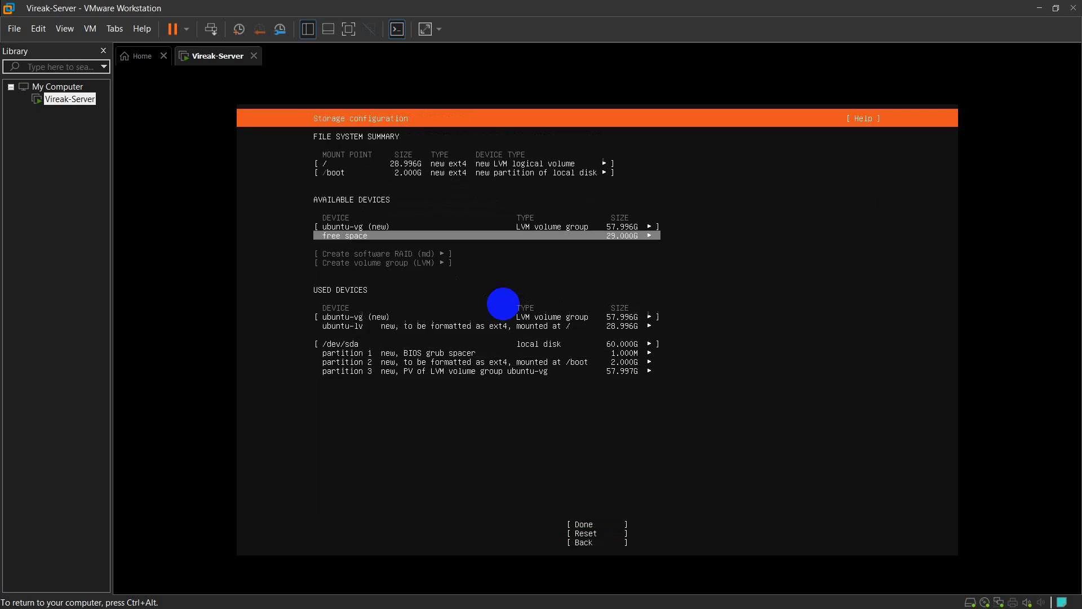
key(Down)
key(Return)
key(Down)
key(Return)
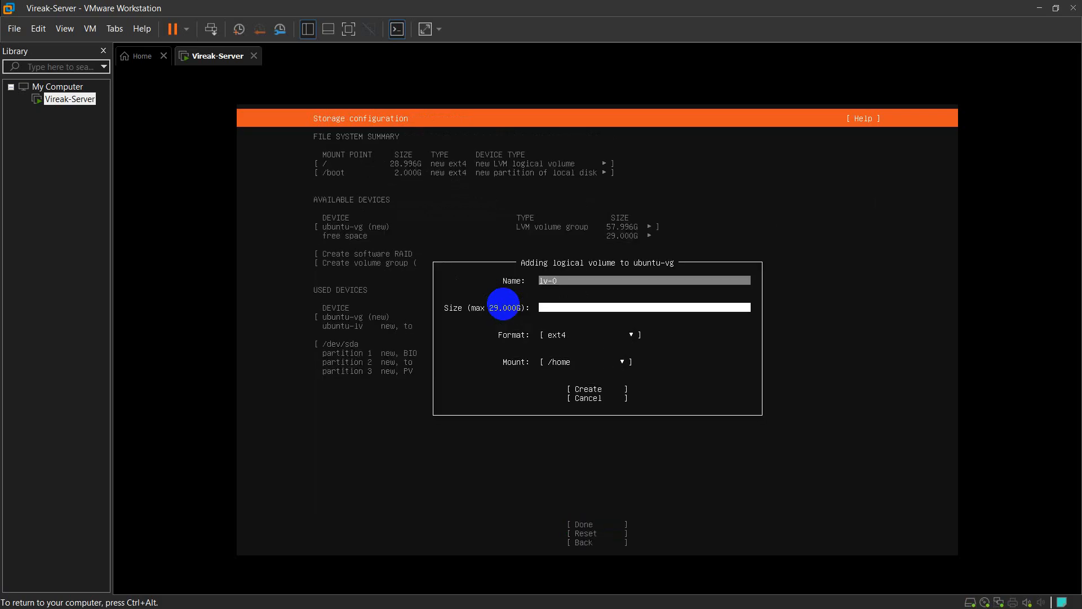
key(BackSpace)
key(BackSpace)
key(BackSpace)
key(BackSpace)
text(swap)
key(Tab)
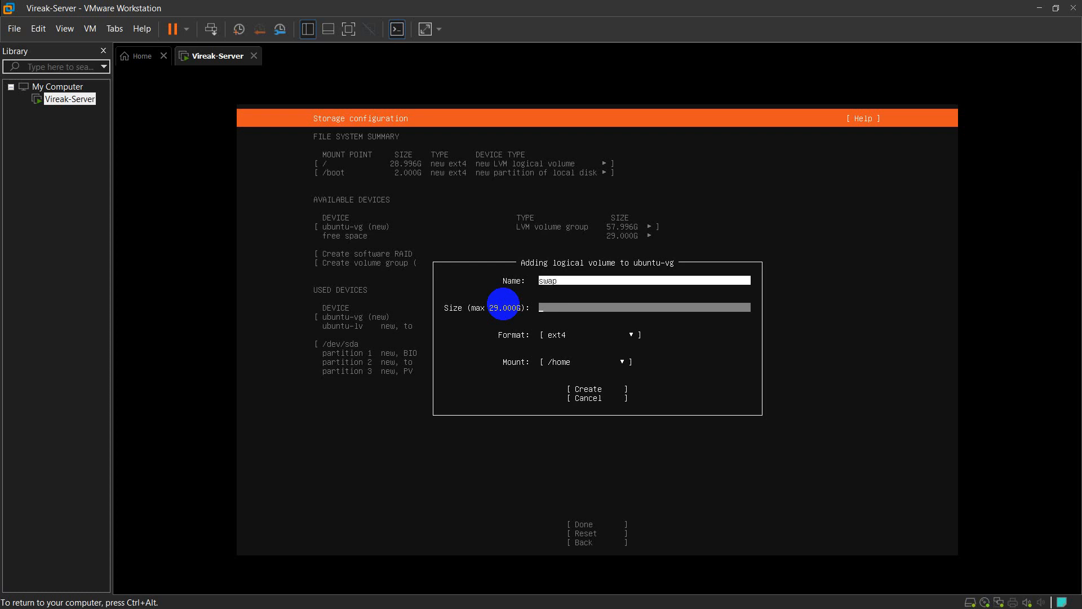
text(8G)
key(Tab)
key(Return)
key(Down)
key(Down)
key(Down)
key(Down)
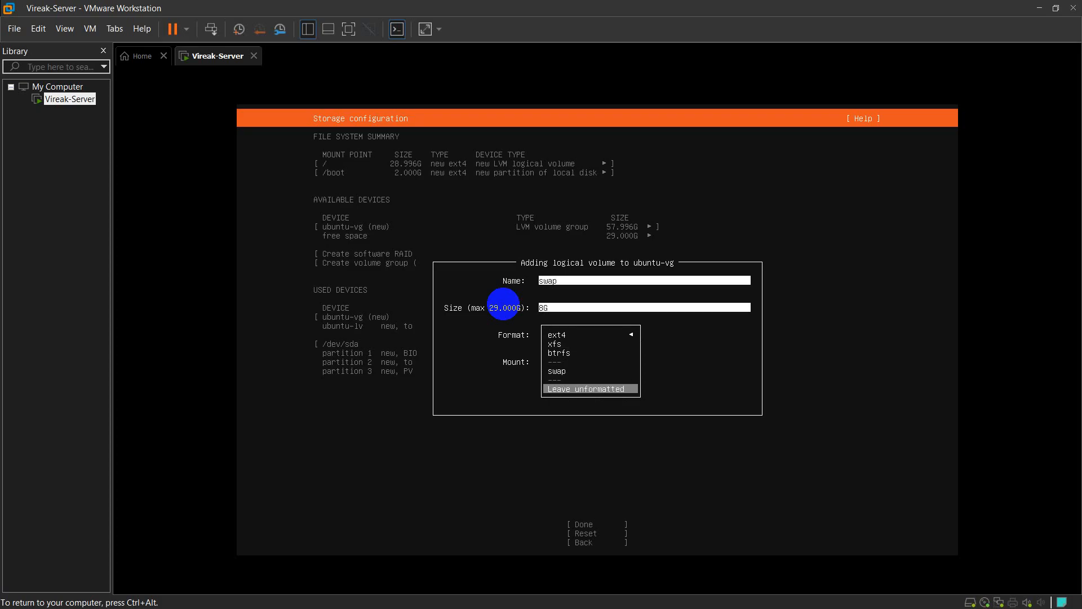
key(Up)
key(Return)
key(Tab)
key(Return)
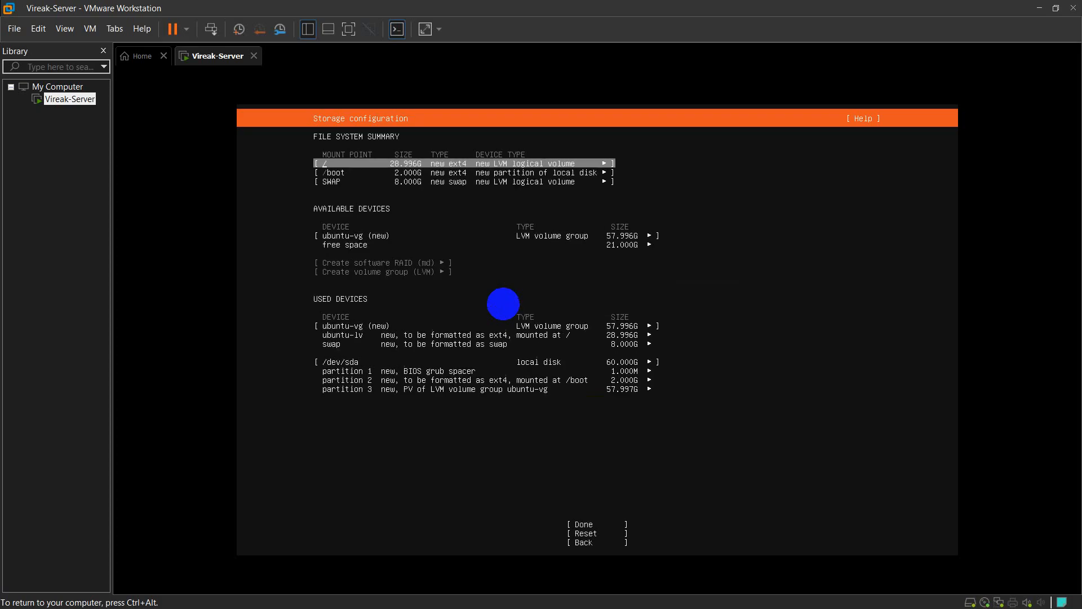
Create a 21G home logical volume mounted at /home and finish the storage layout
key(Down)
key(Down)
key(Down)
key(Down)
key(Return)
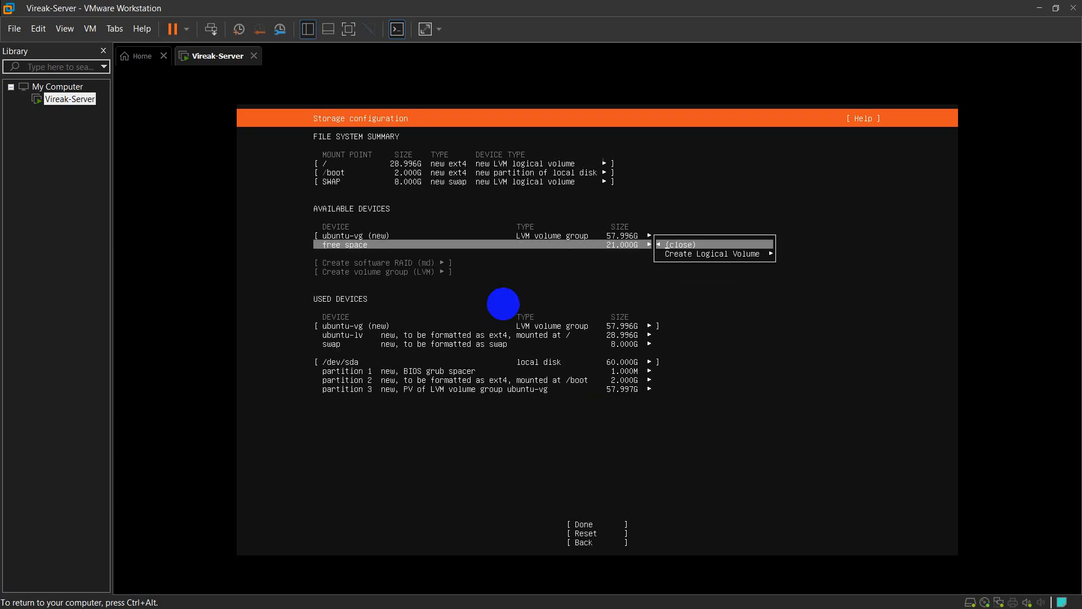
key(Return)
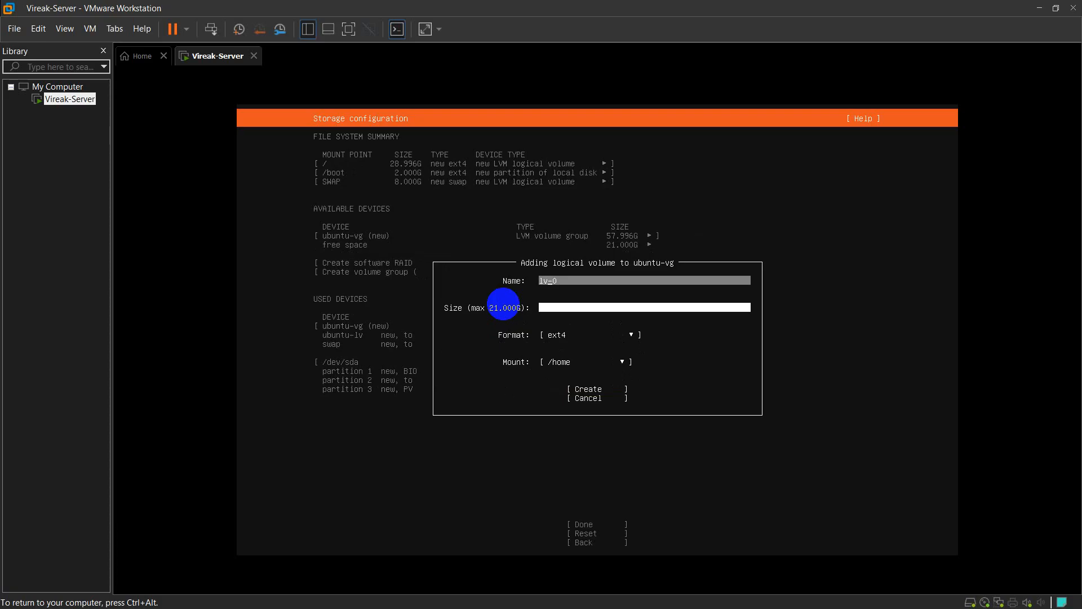
key(BackSpace)
key(BackSpace)
key(BackSpace)
text(hom)
key(BackSpace)
key(Tab)
text(21)
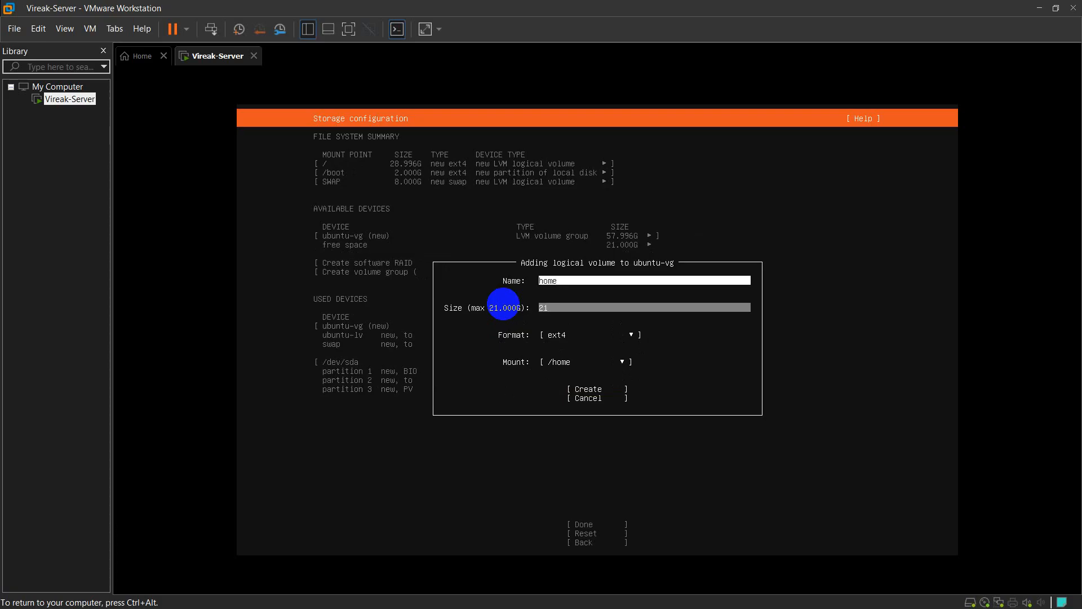
key(Tab)
key(Tab)
key(Tab)
key(Return)
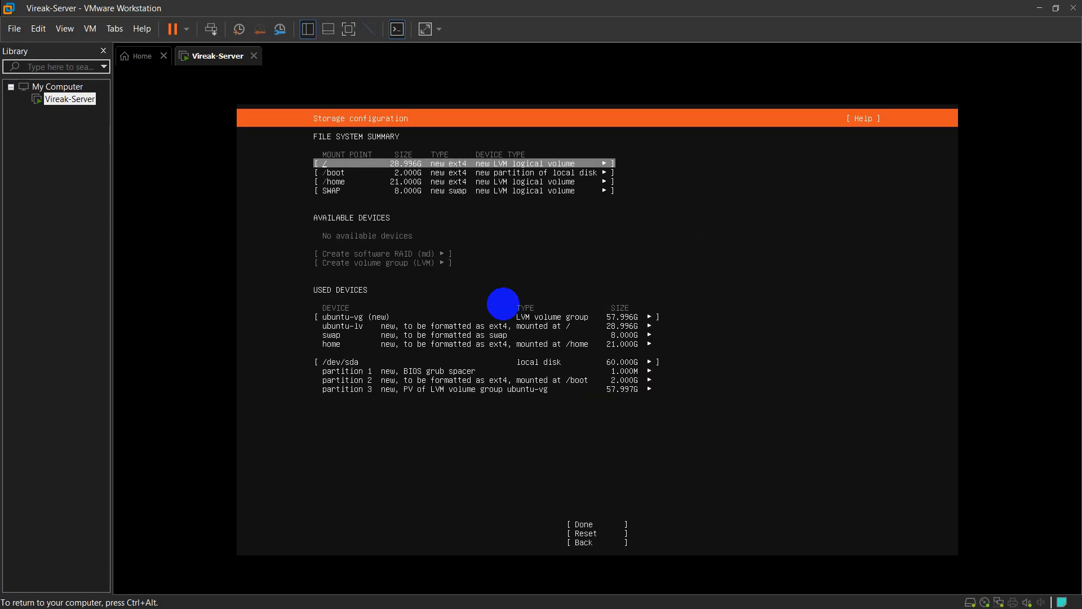
key(Down)
key(Down)
key(Down)
key(Down)
key(Down)
key(Down)
key(Down)
key(Down)
key(Down)
key(Down)
key(Down)
key(Down)
key(Down)
key(Down)
key(Up)
key(Up)
key(Return)
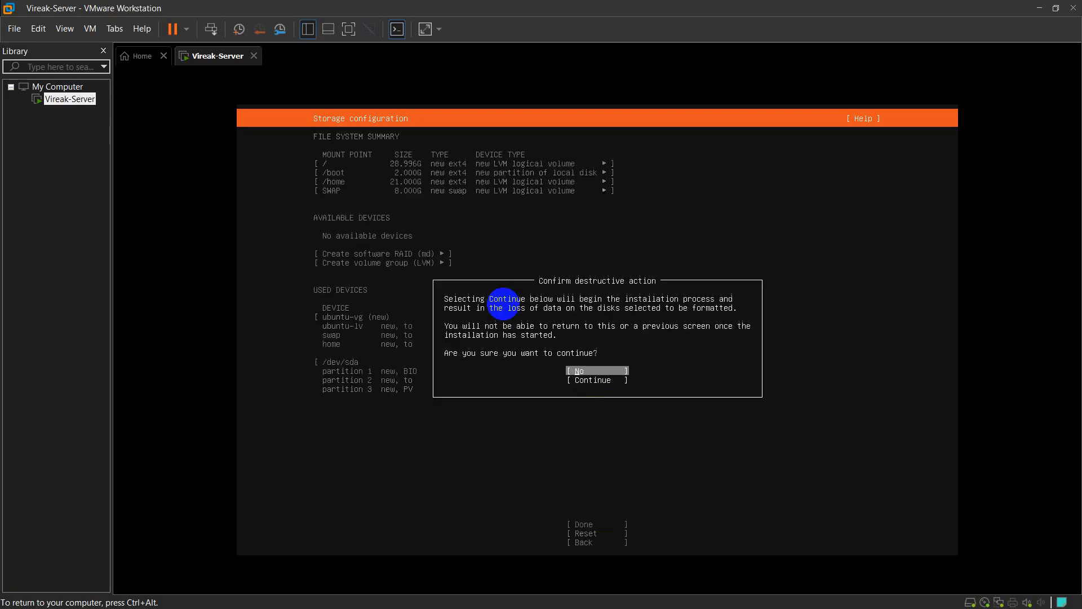
Confirm the destructive install, then enter the profile's server name and username
key(Down)
key(Return)
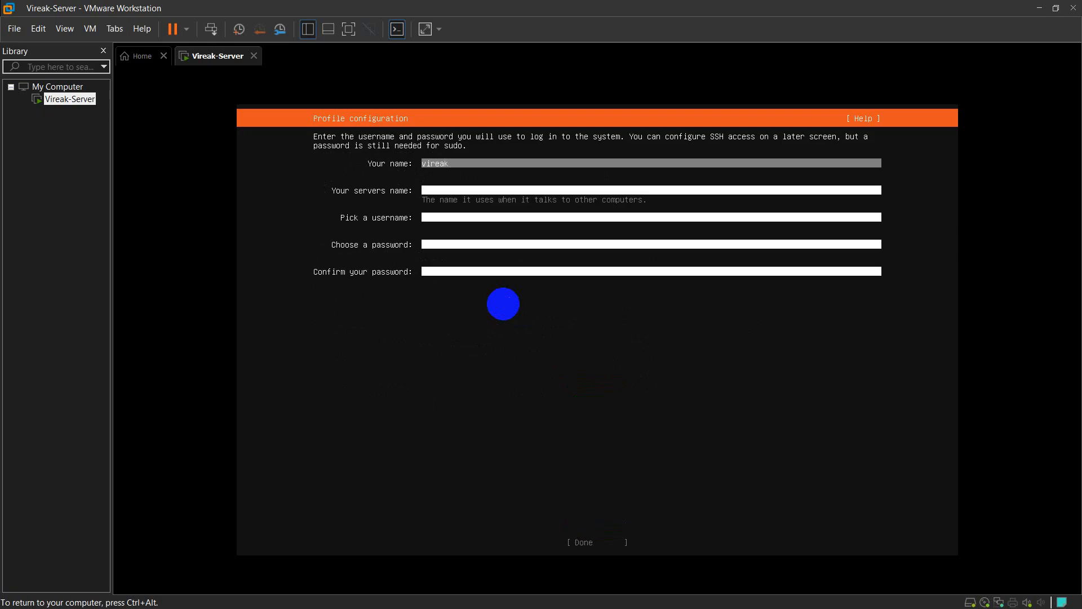
key(Tab)
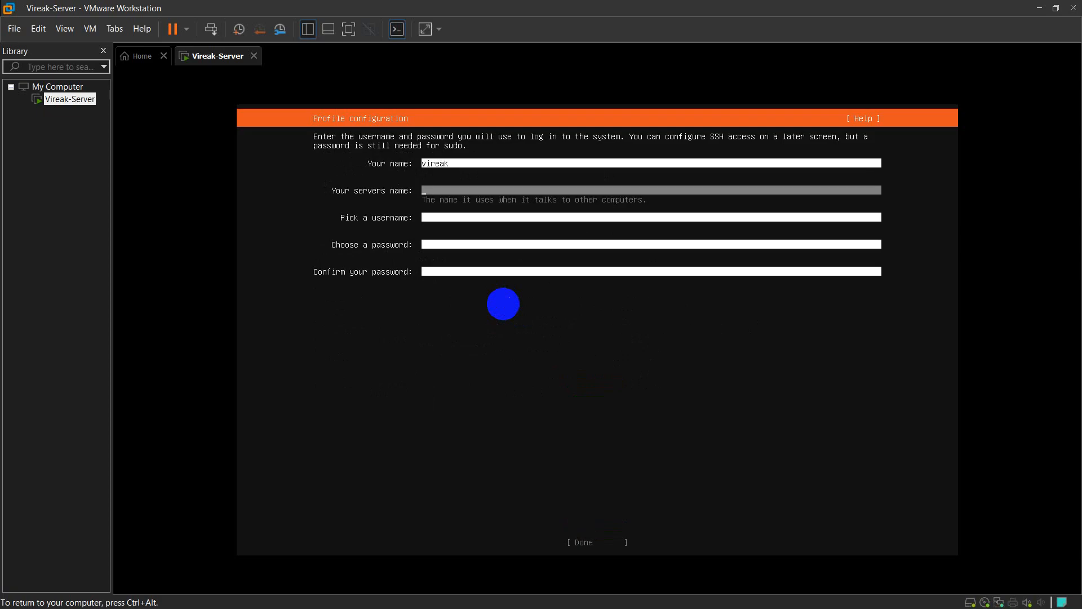
text(vireak-server)
key(Tab)
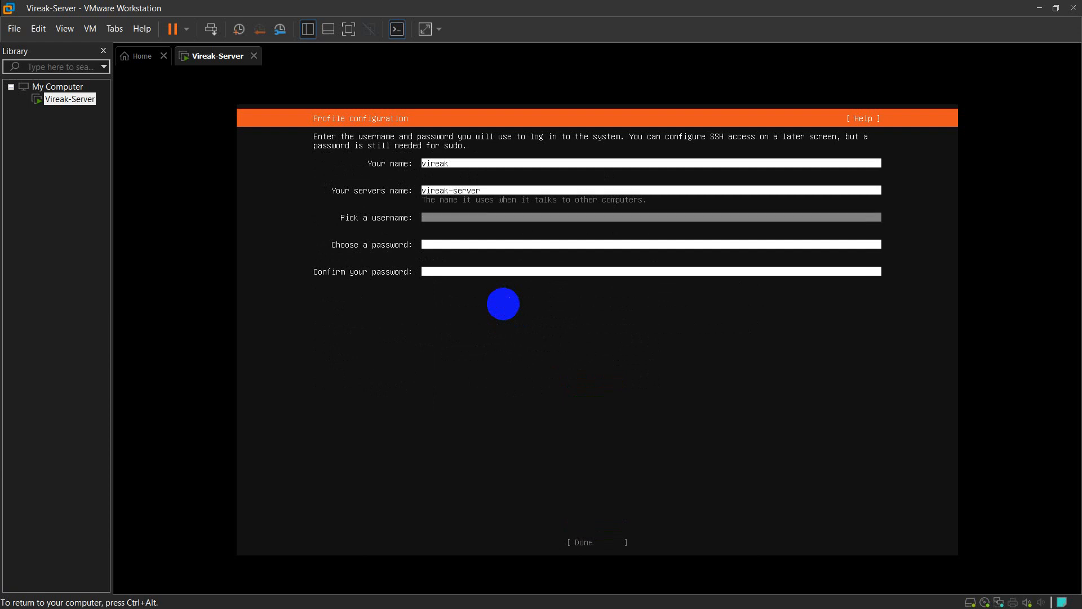
text(vireak)
Enter and confirm the account password and submit the profile
key(Tab)
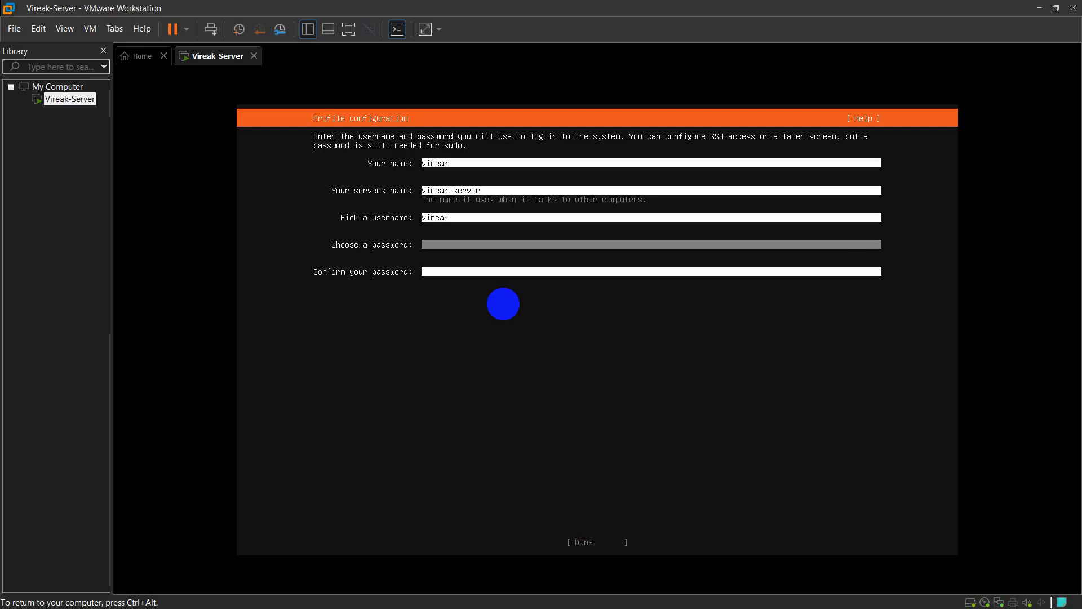
text(123)
key(Tab)
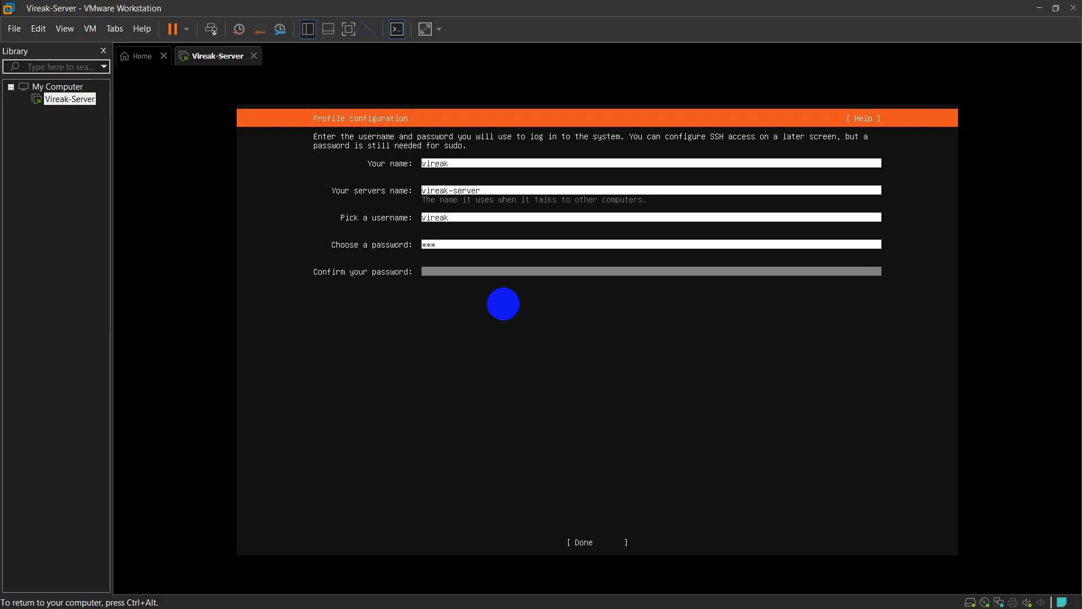
text(123)
key(Tab)
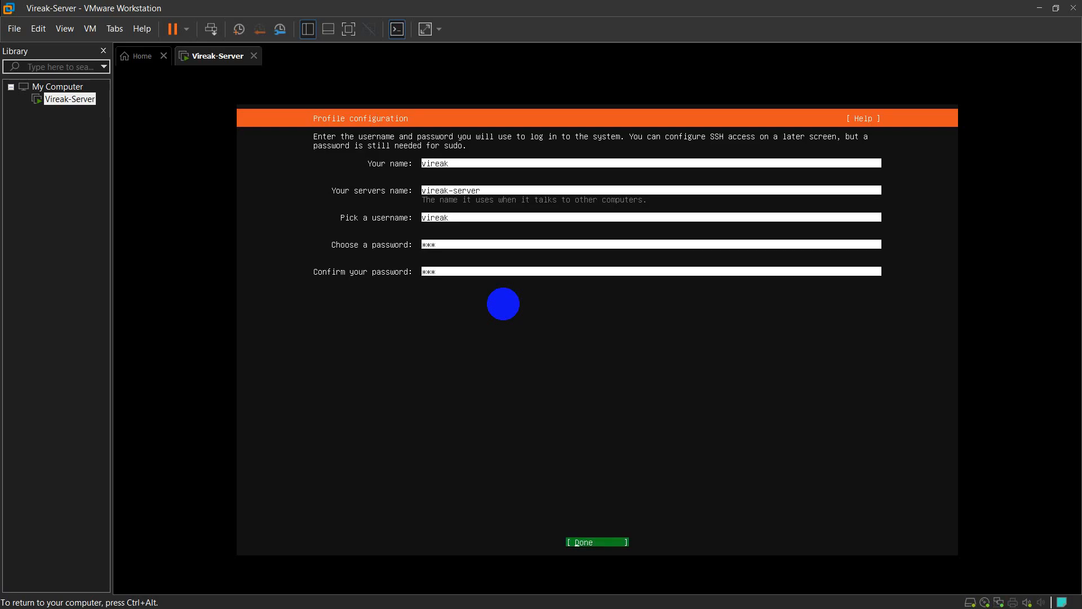
key(Return)
key(Tab)
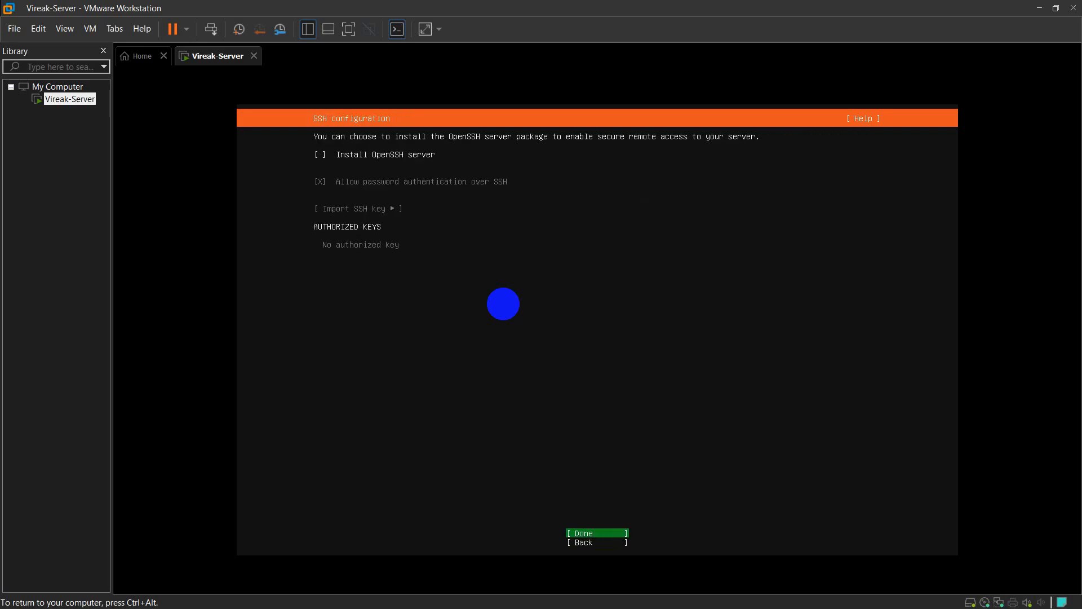
Get past the SSH and featured snaps screens and wait for the installation to complete
key(Return)
key(Down)
key(Down)
key(Down)
key(Down)
key(Down)
key(Down)
key(Down)
key(Down)
key(Down)
key(Down)
key(Down)
key(Down)
key(Down)
key(Down)
key(Down)
key(Down)
key(Down)
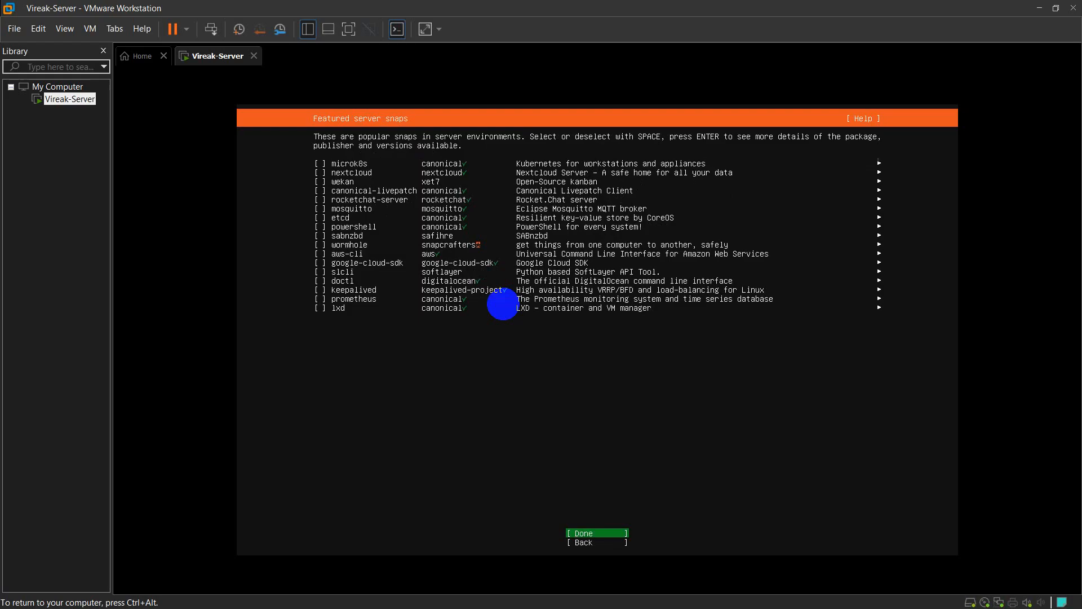
key(Return)
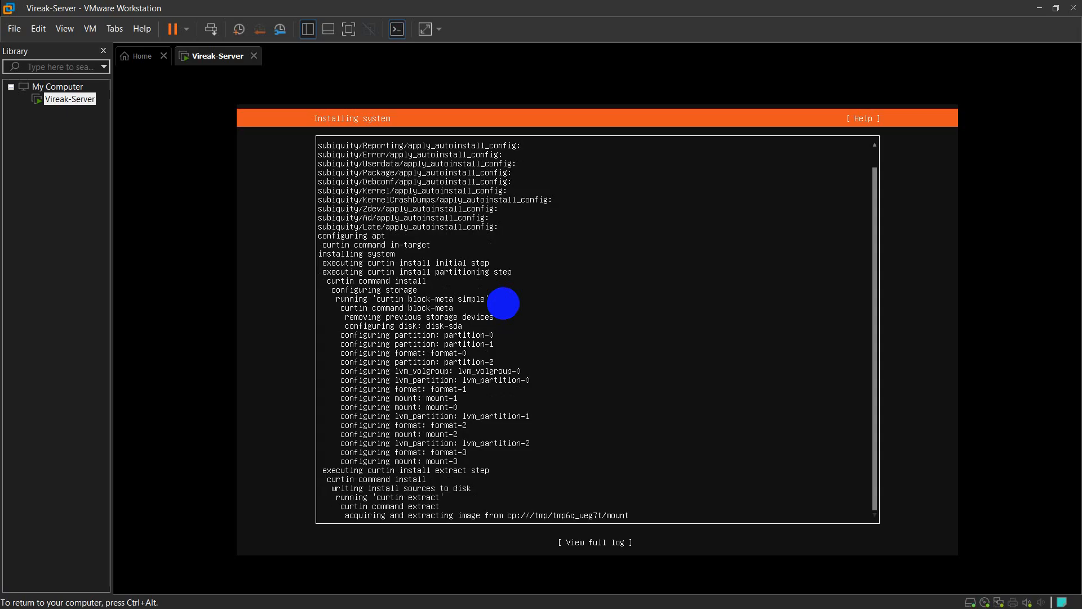
key(ctrl+alt)
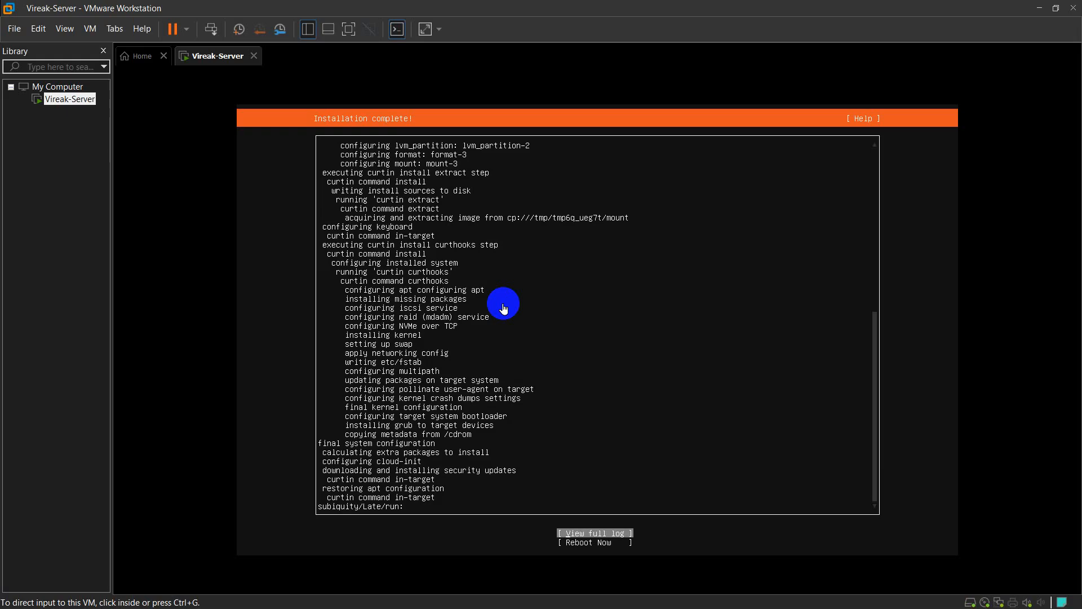
Choose Reboot Now and confirm the installation-medium prompt to boot the installed system
click(504, 307)
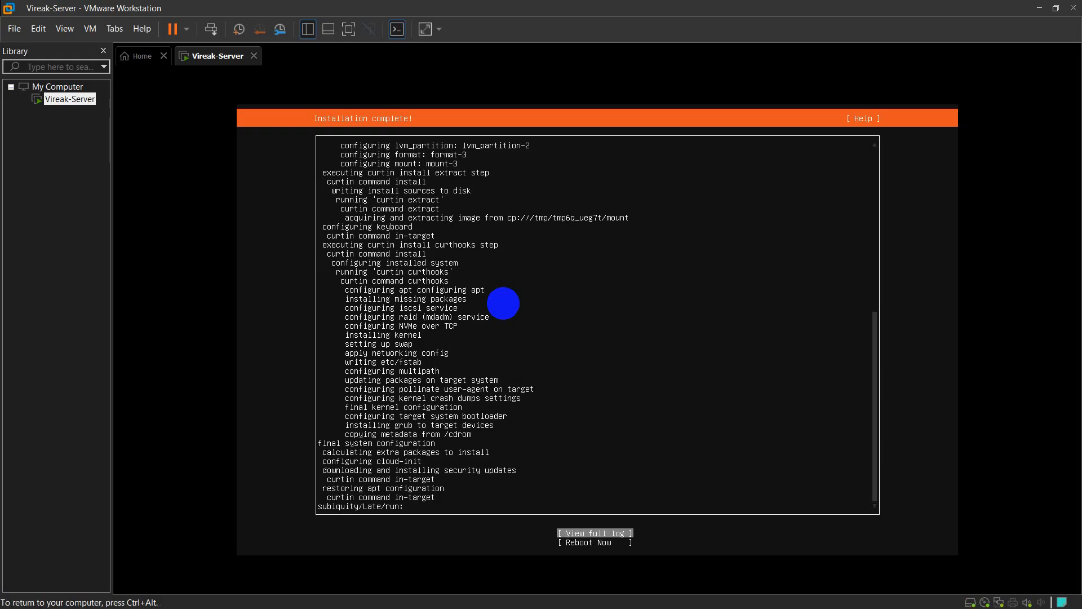
key(Down)
key(Return)
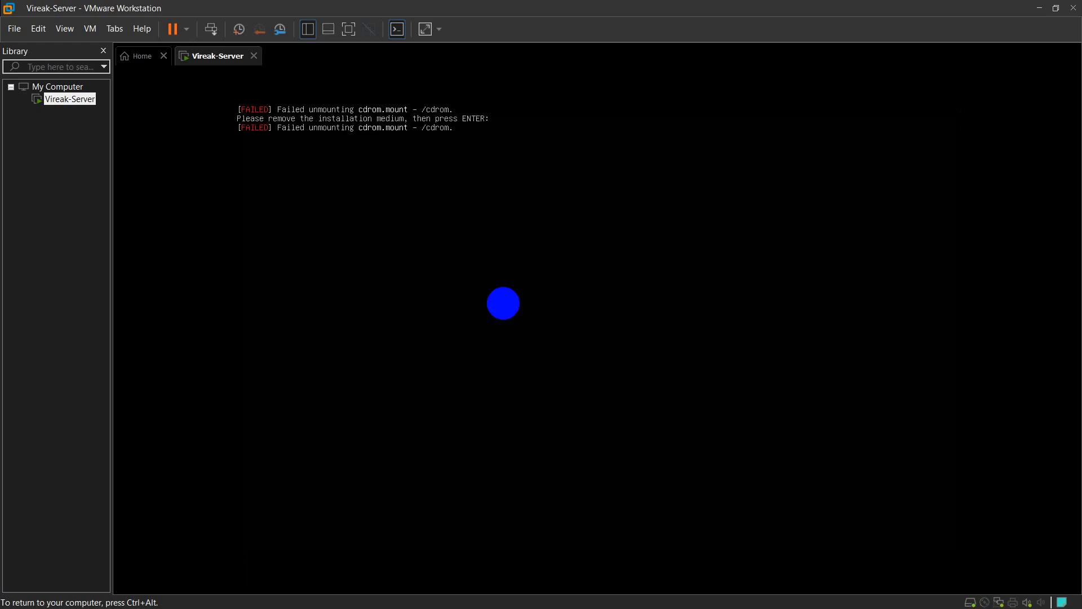
key(Return)
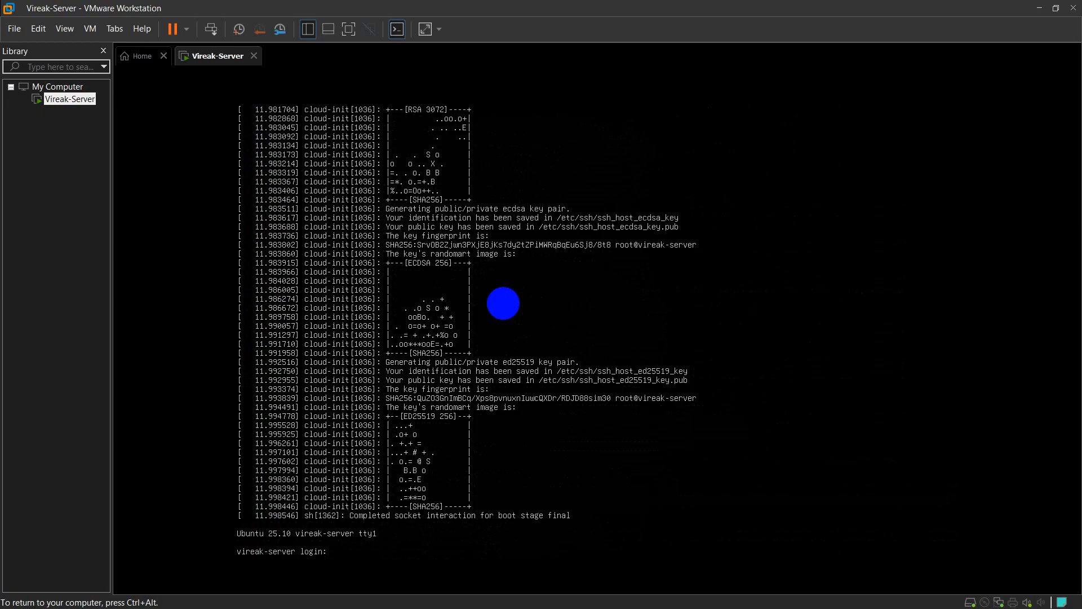
Log in with the new account and run hostname -I, showing 192.168.80.131
text(vireak)
key(Return)
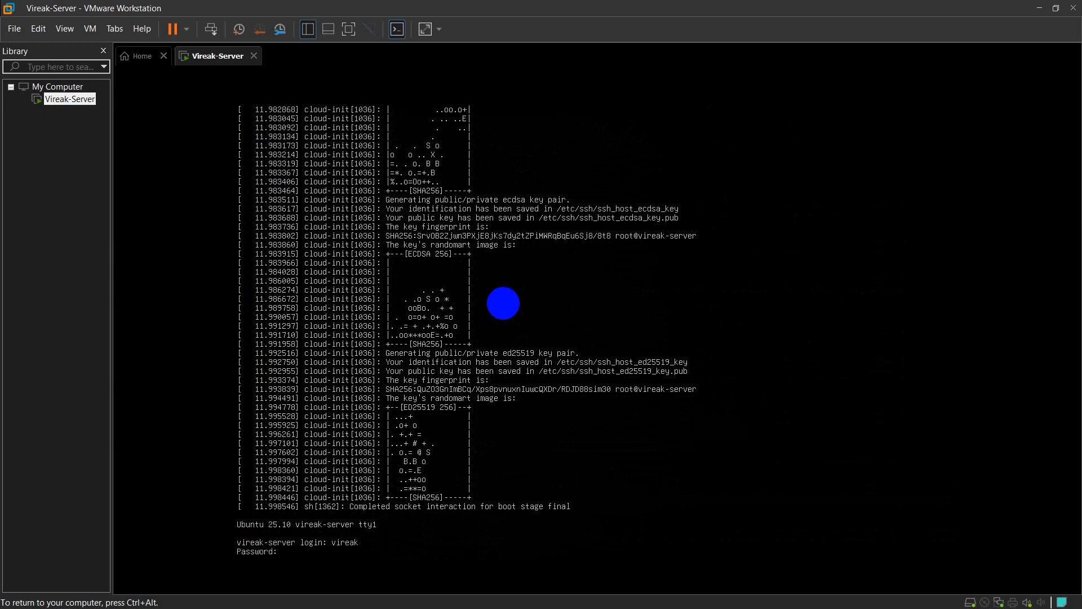
key(Return)
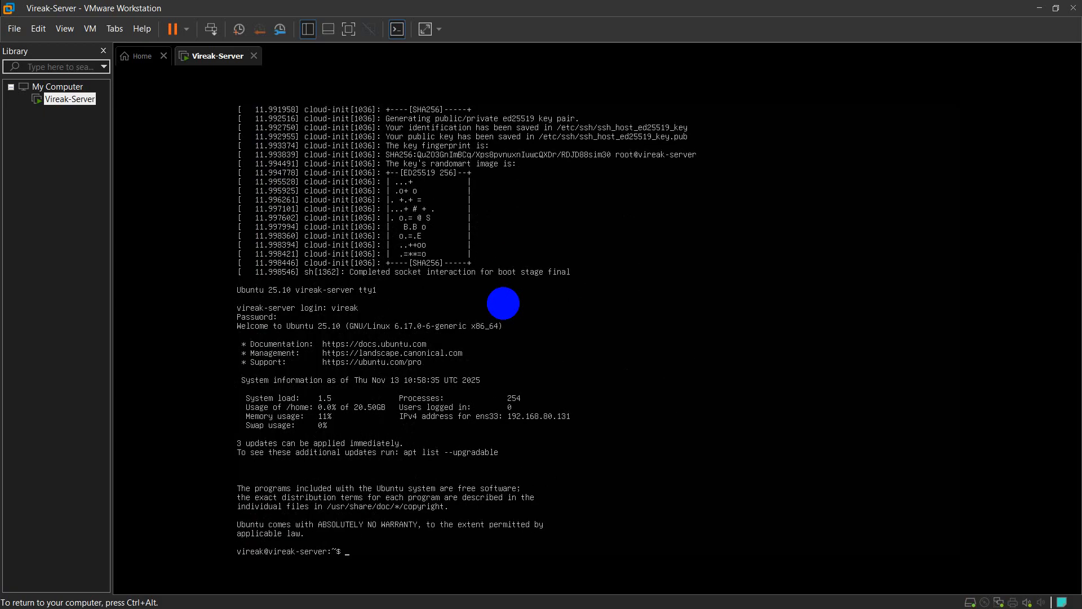
text(ho)
text(stname -I)
key(Return)
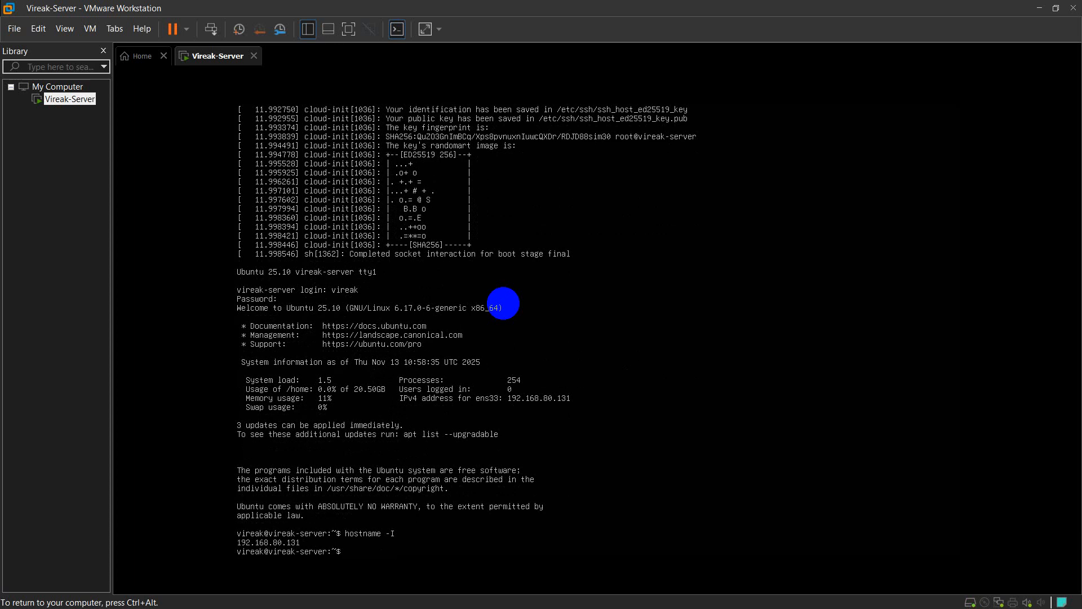
click(419, 596)
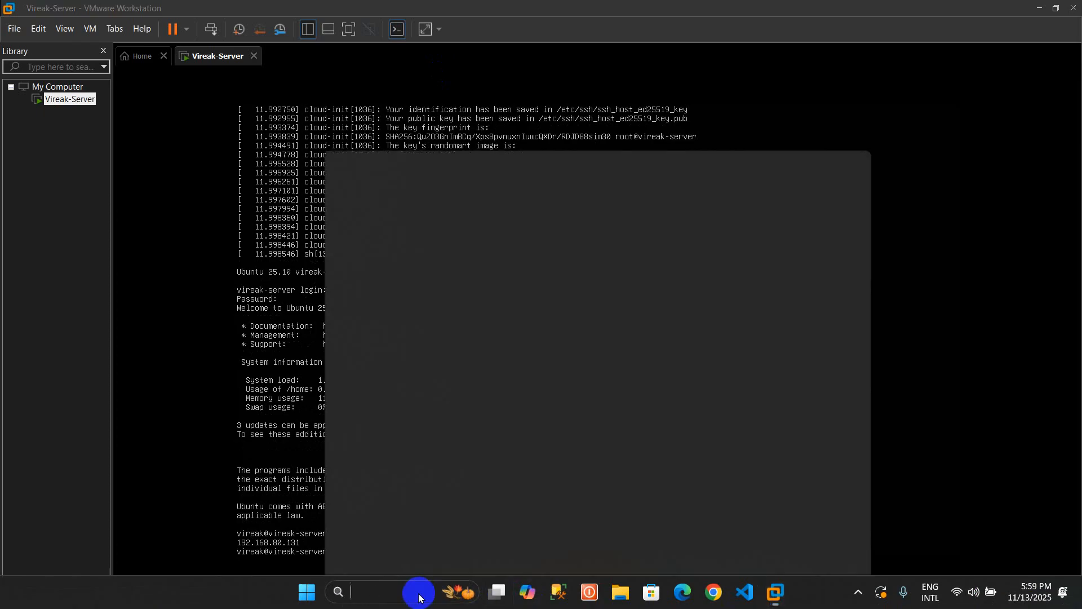
Launch Command Prompt as administrator and move its window to the right
text(cmd)
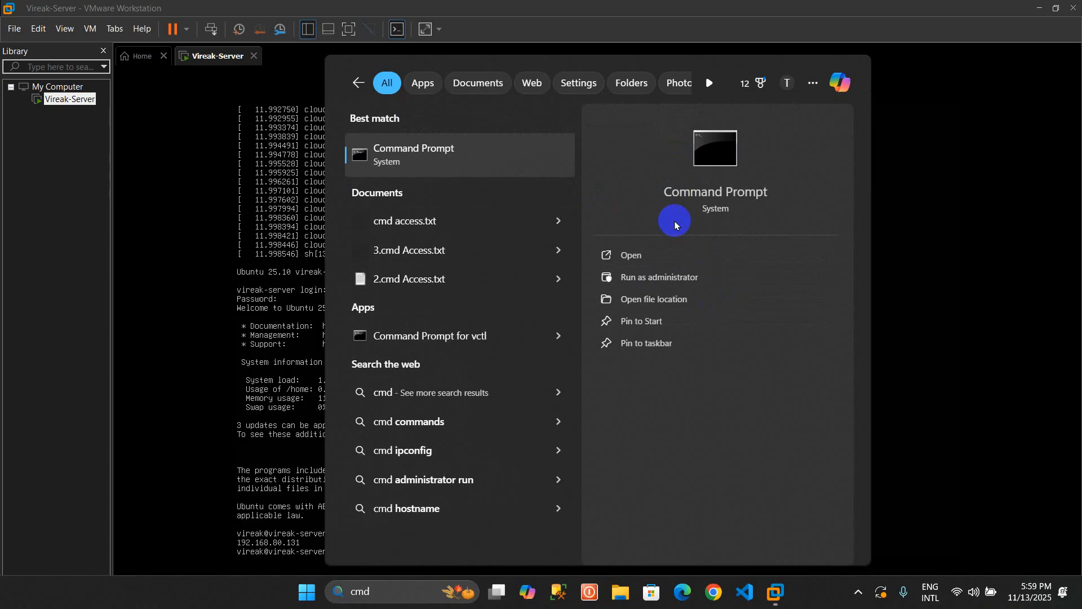
click(724, 281)
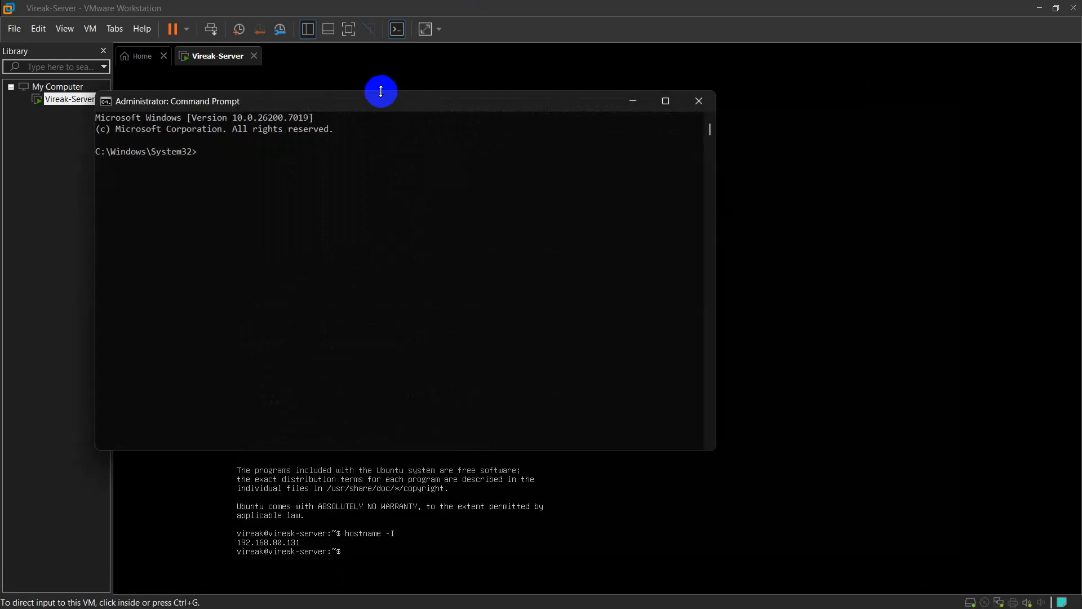
drag(490, 108, 754, 88)
Ping 192.168.80.131 from the host and confirm replies arrive under 1 ms
text(pi)
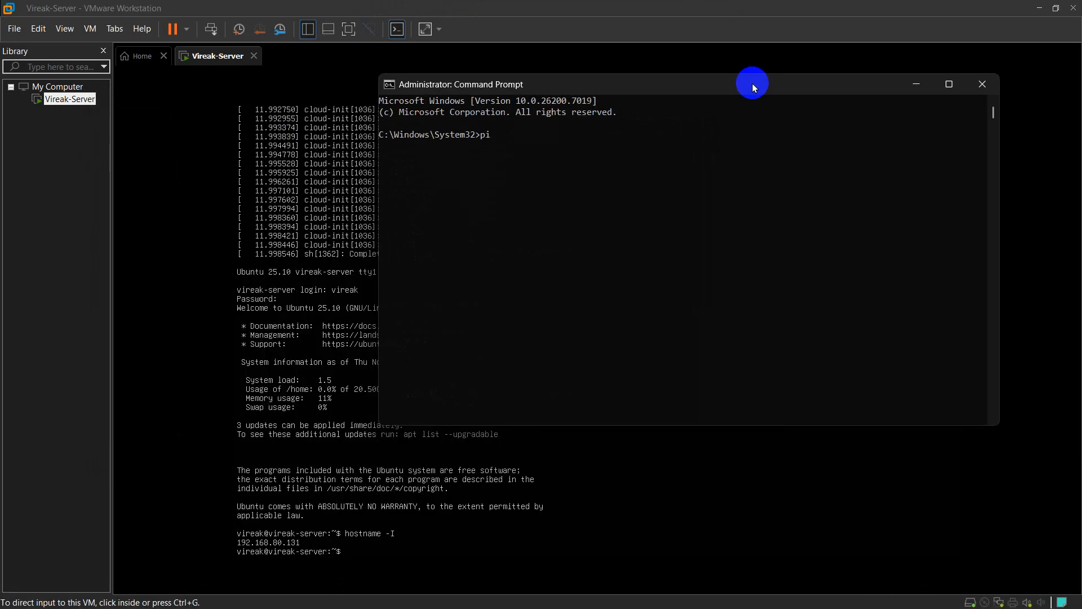
text(ng 192.168.80.131)
key(Return)
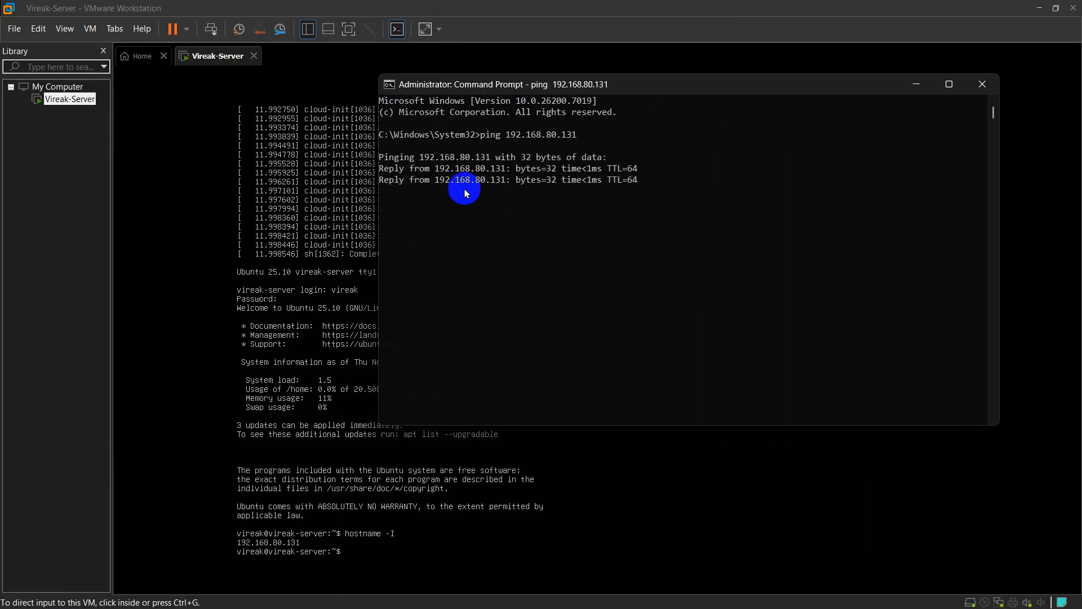
drag(380, 169, 657, 169)
click(660, 168)
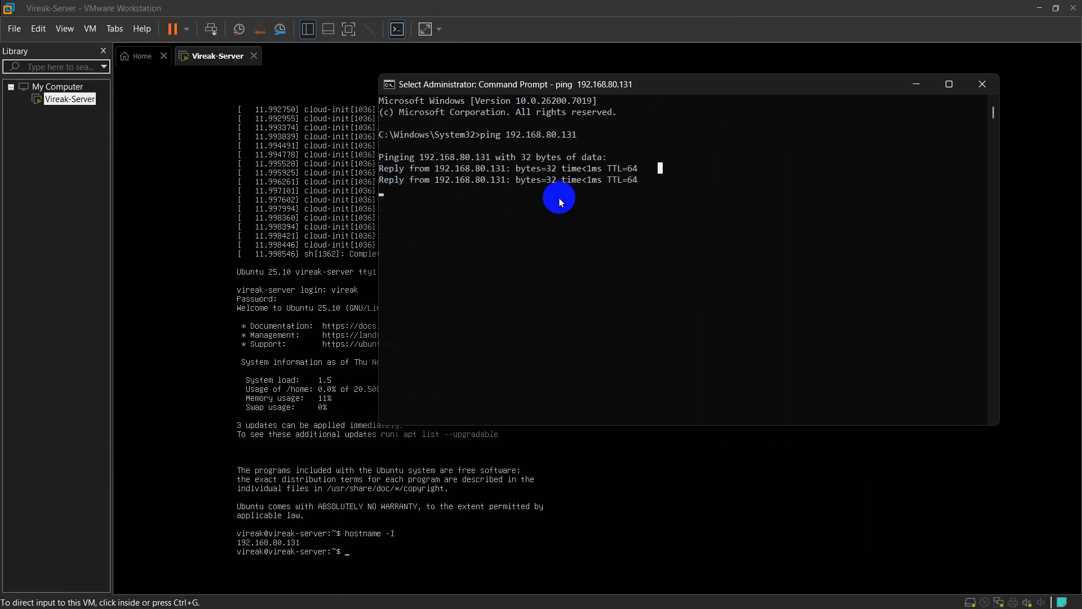
drag(572, 86, 607, 81)
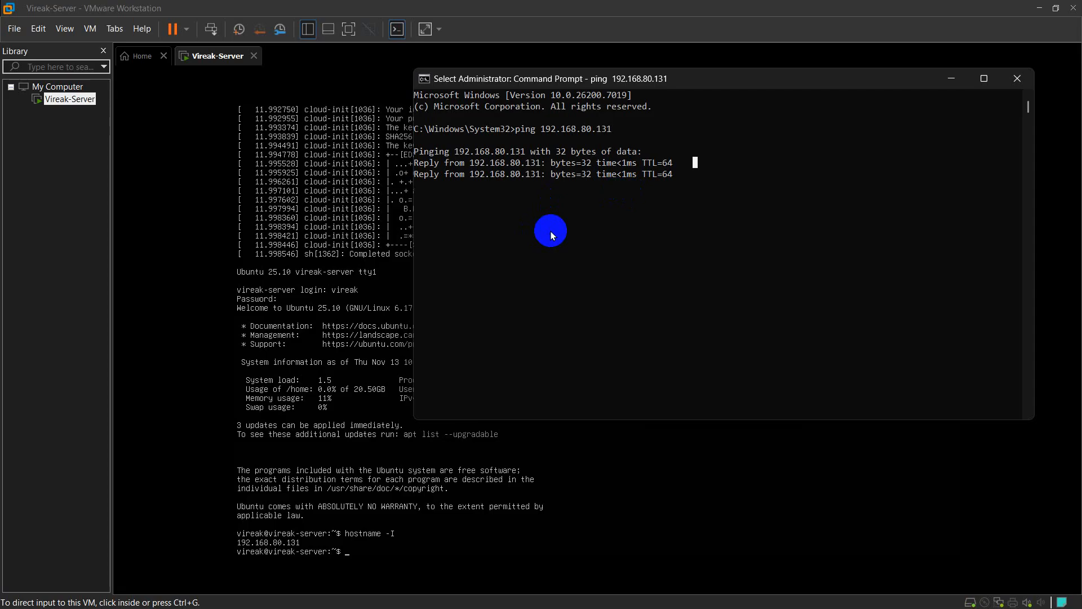
click(376, 510)
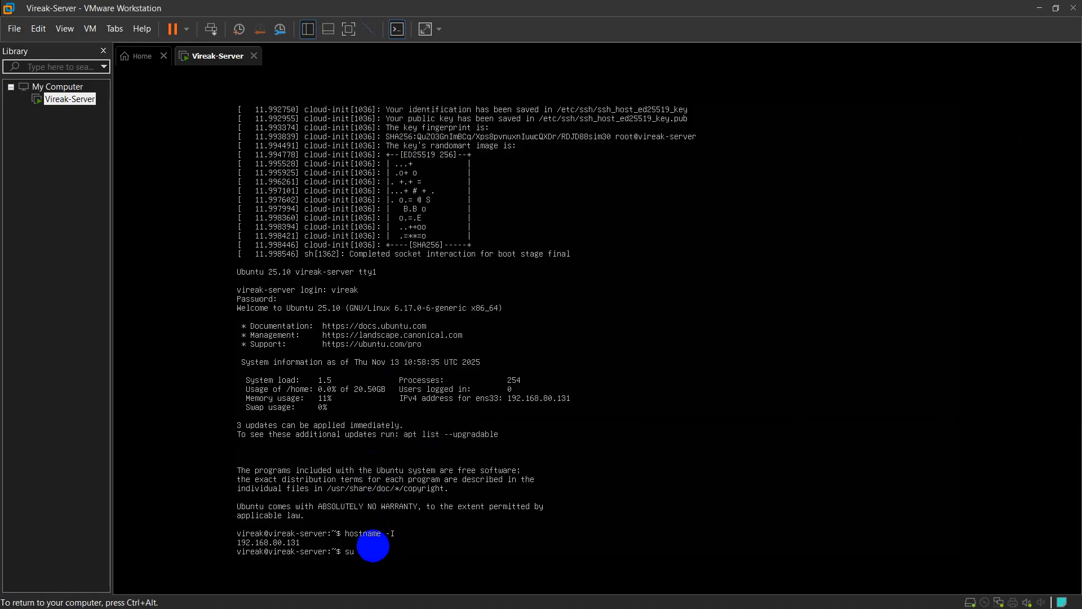
Refresh the package lists and install openssh-server with sudo apt
text(sudo apt update)
key(Return)
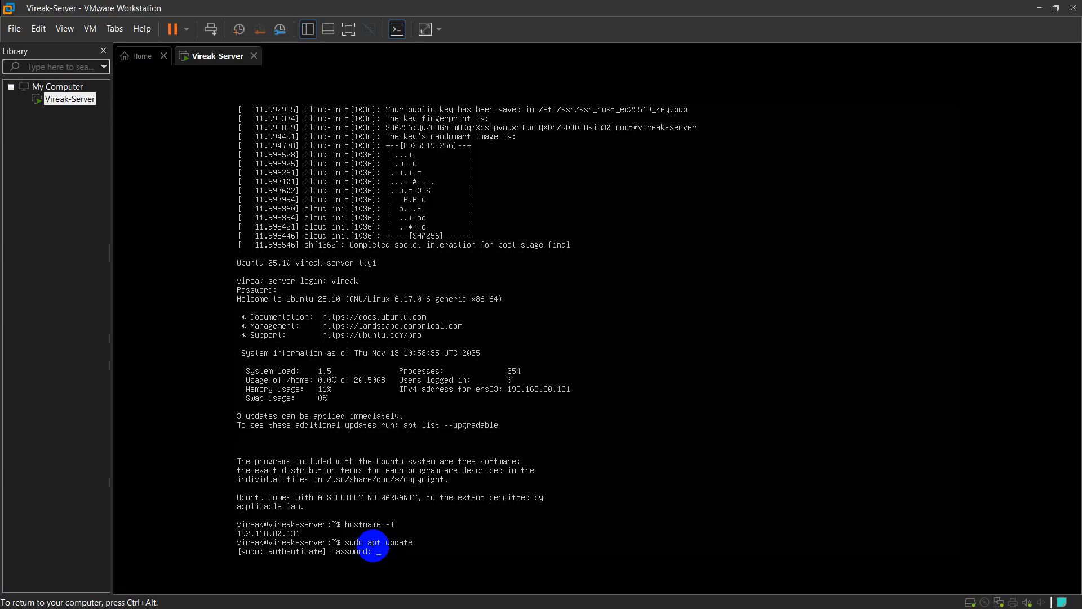
key(Return)
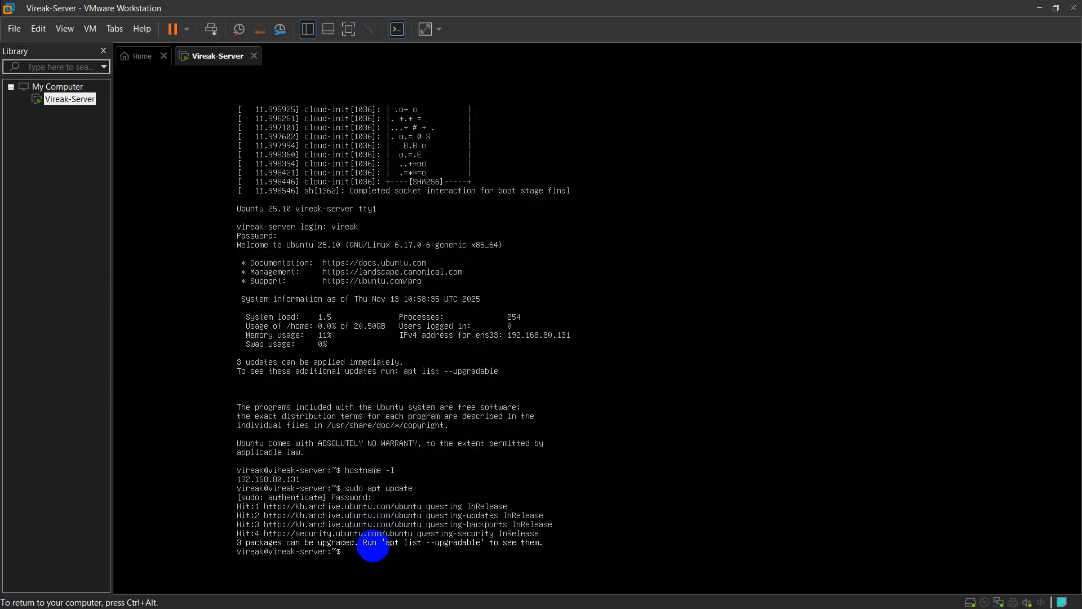
text(sudo apt install openssh-server -y)
key(Return)
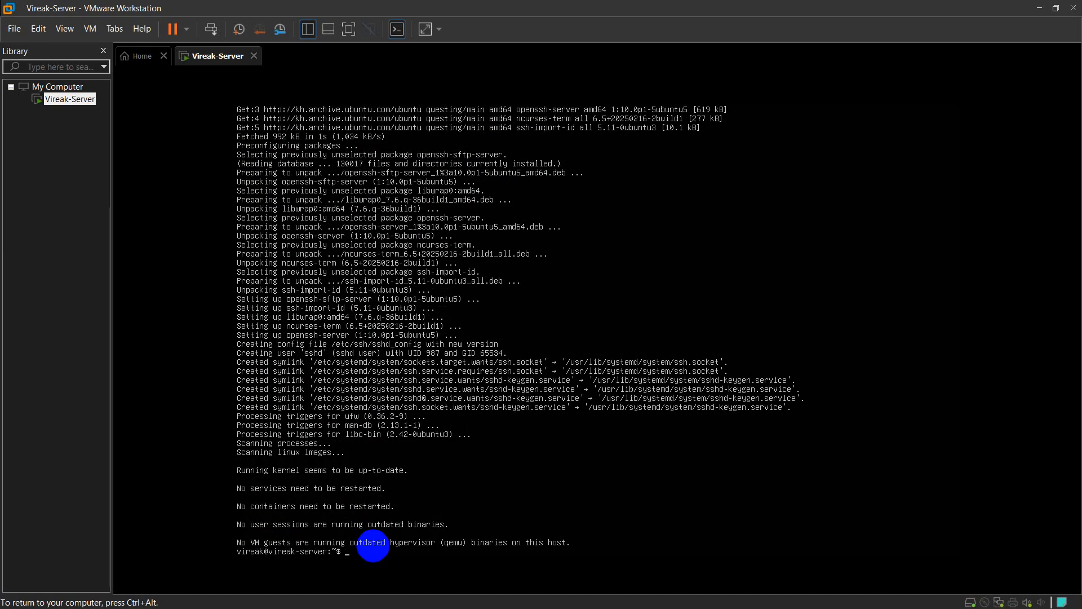
Enable and start the ssh service with sudo systemctl enable --now ssh
text(sudo systemct)
key(BackSpace)
key(BackSpace)
key(BackSpace)
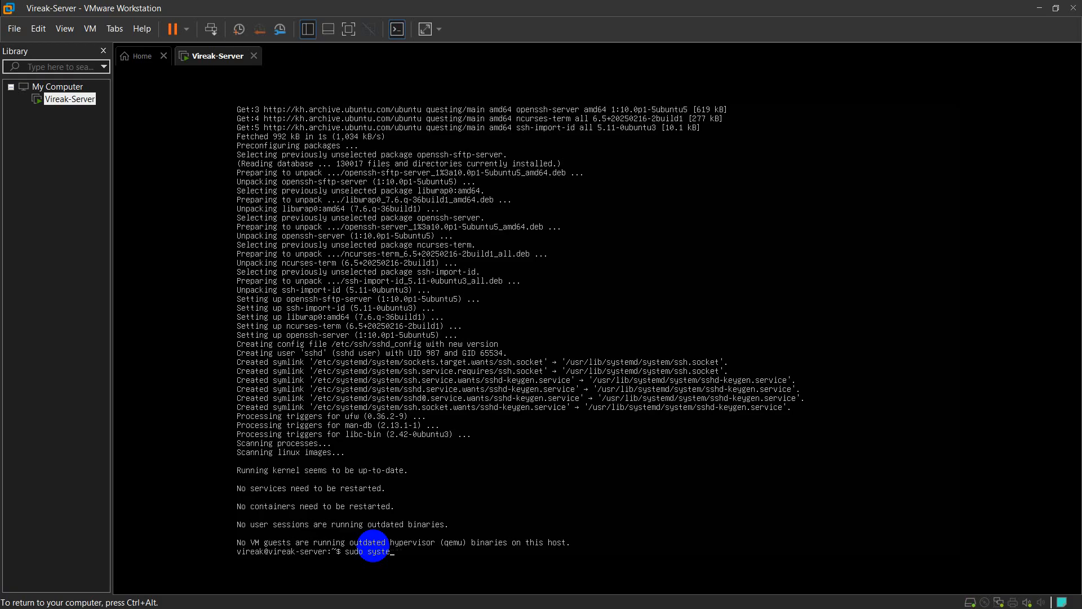
text(mctl enable --now ssh)
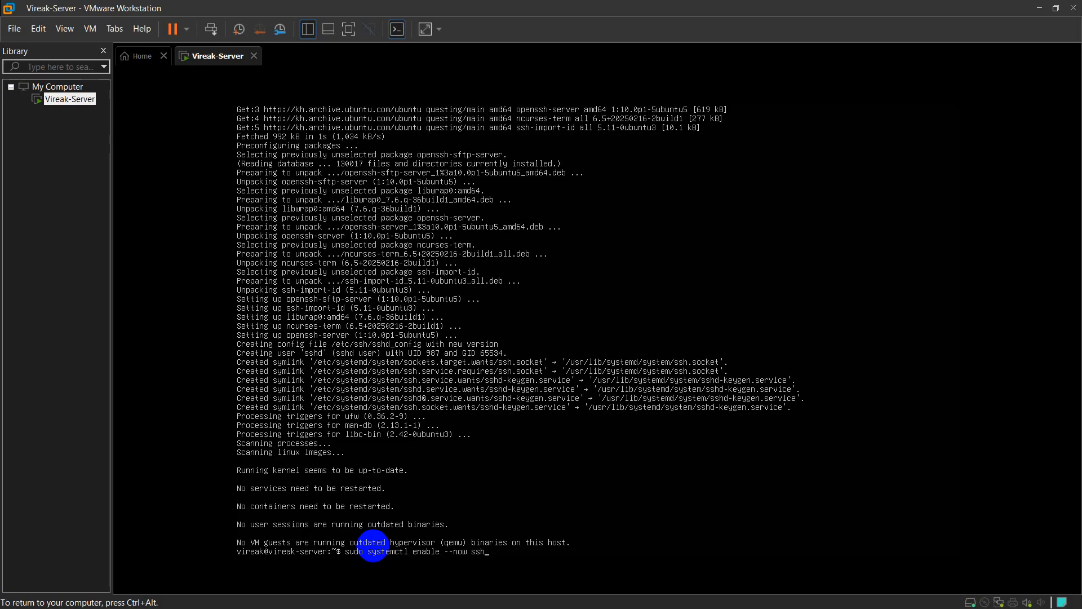
key(Return)
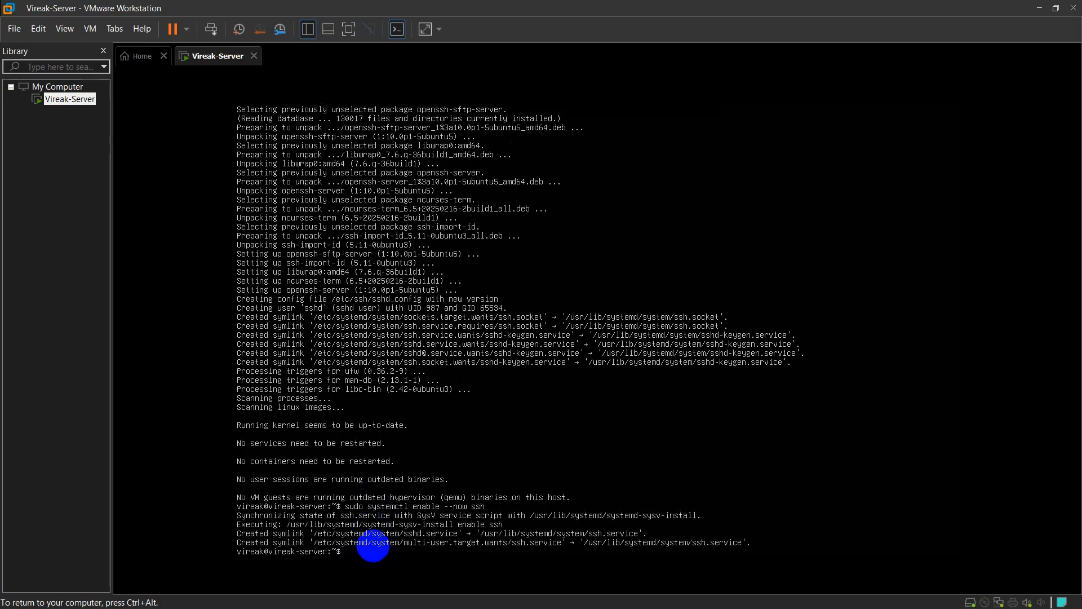
key(ctrl+alt)
SSH from Command Prompt into 192.168.80.131 as the server user, accepting the host key and entering the password
mouse_move(382, 607)
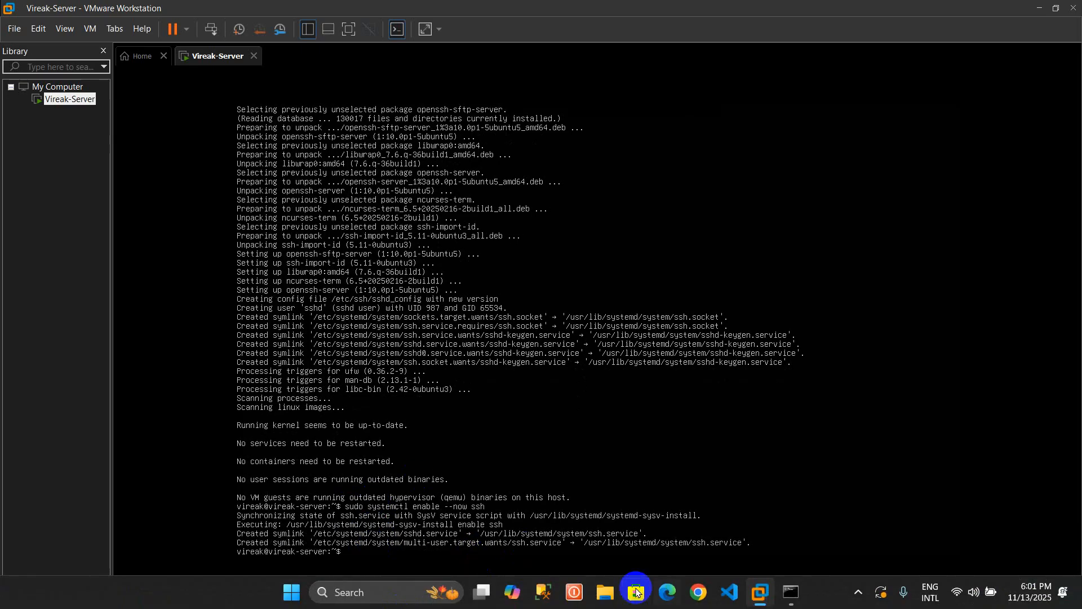
click(792, 591)
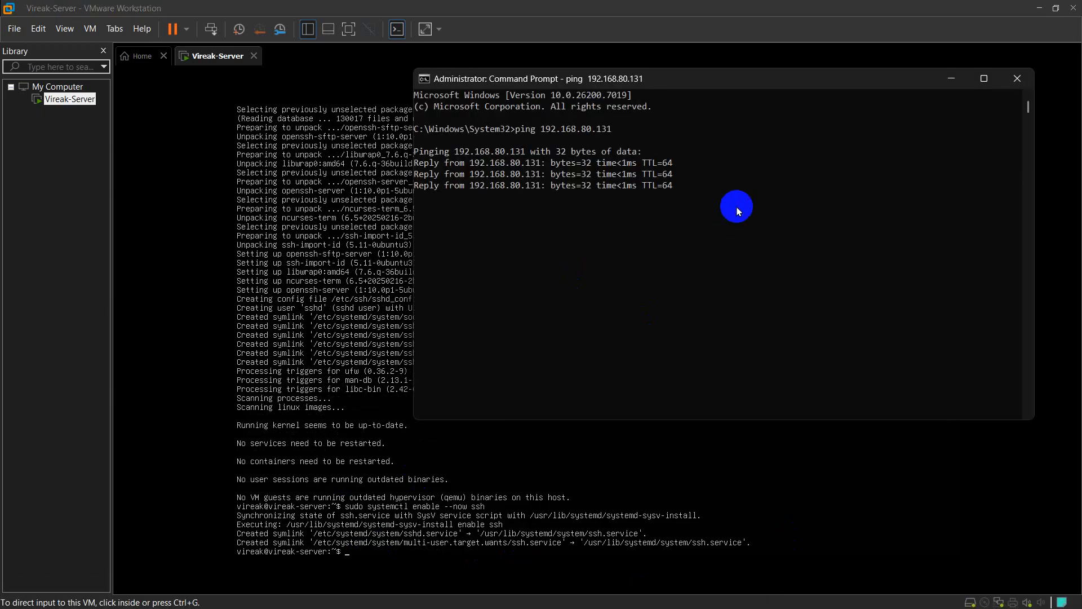
text(ssh)
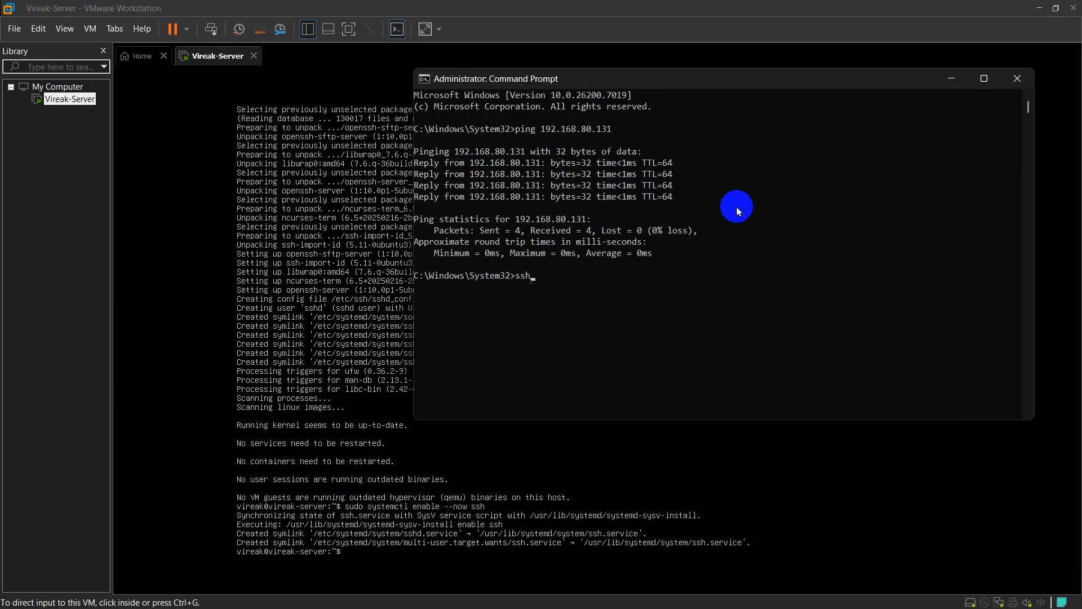
text( vireak@192.168.80.131)
key(Return)
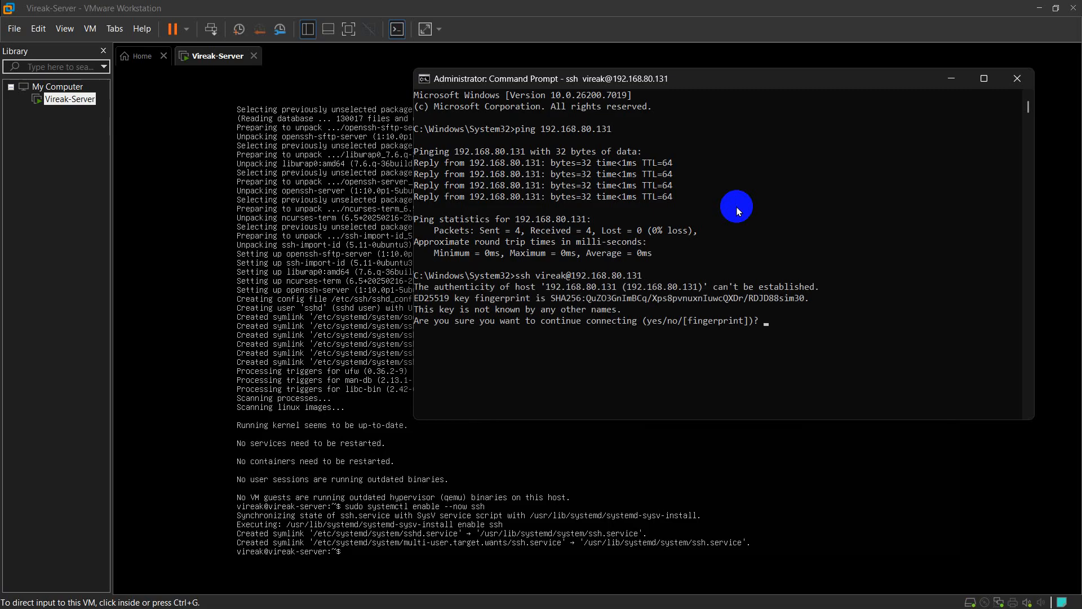
text(yes)
key(Return)
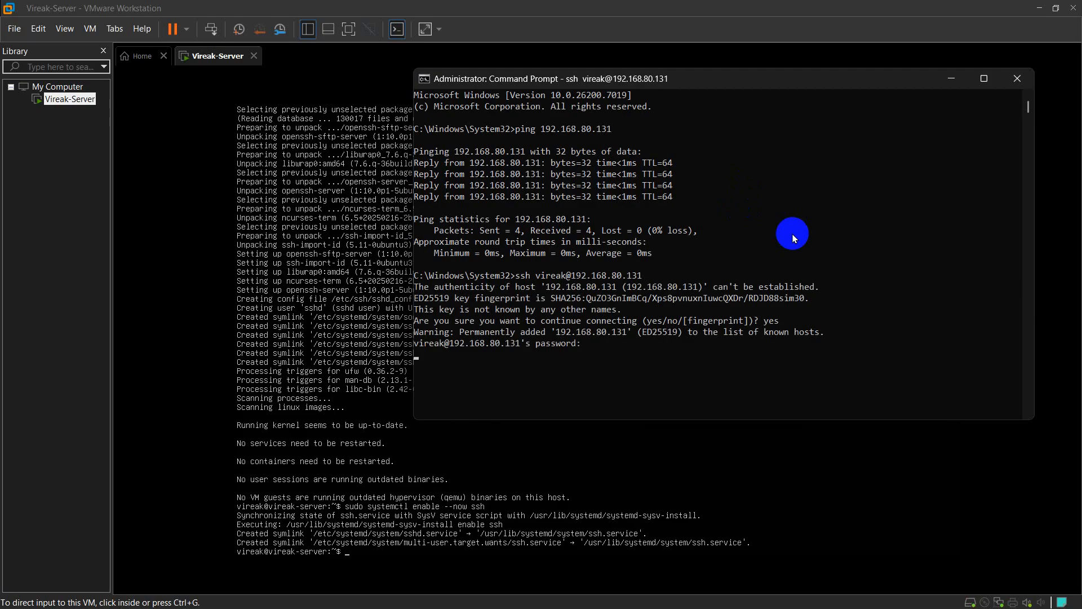
key(Return)
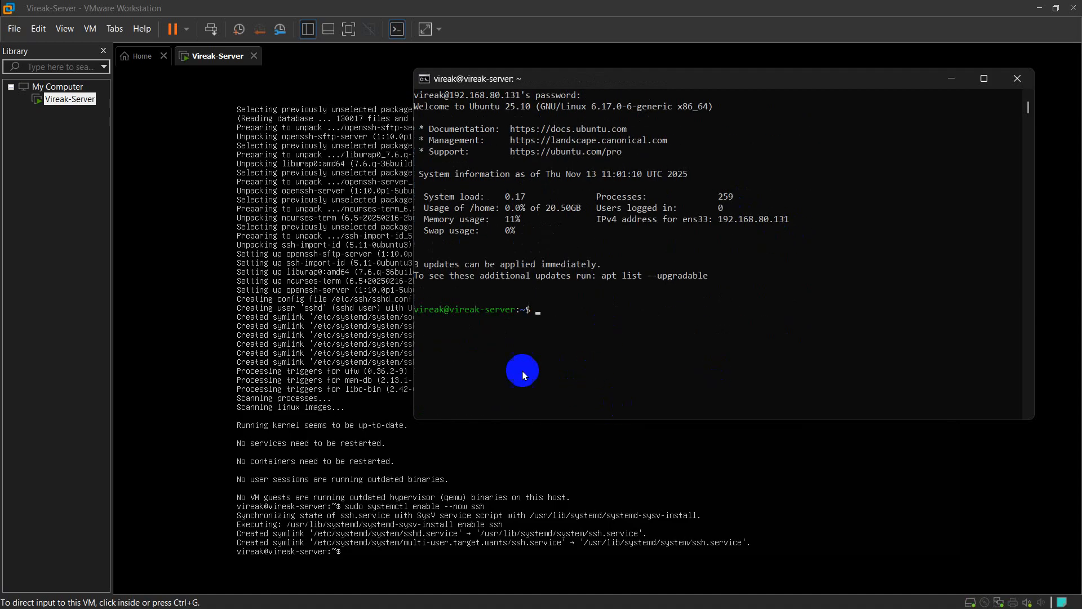
Create a folder named home with mkdir and confirm it with ls
click(578, 308)
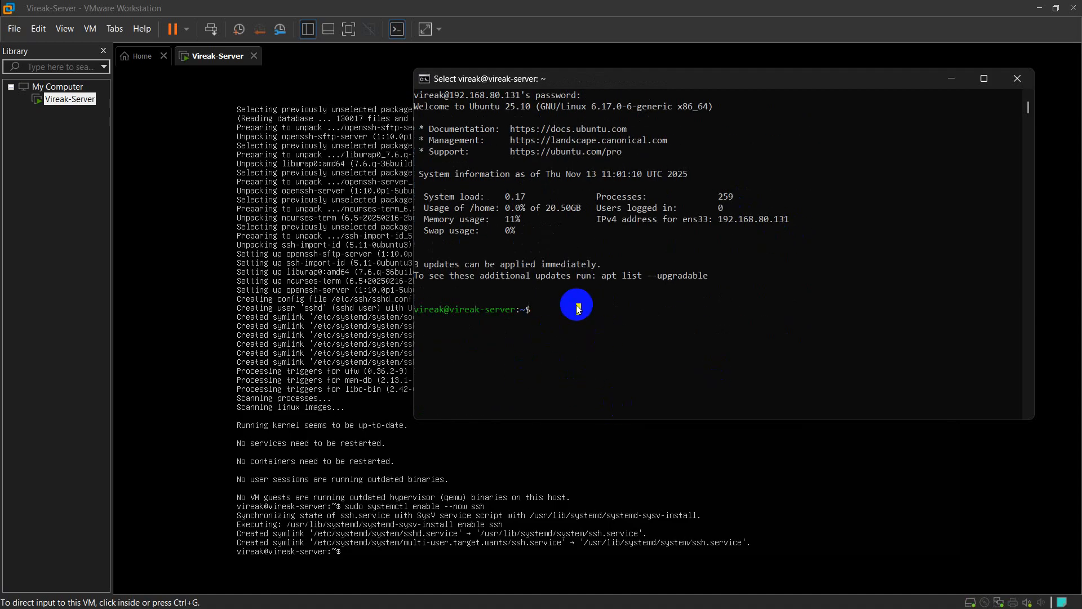
text(ho)
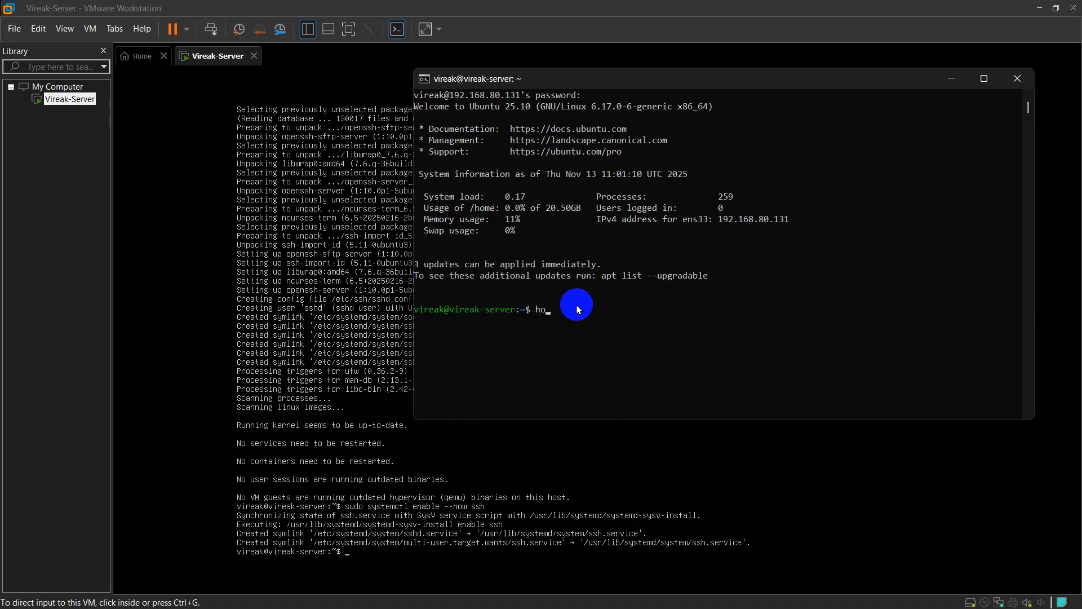
key(BackSpace)
key(BackSpace)
text(mi)
text(k)
text(dir h)
text(ome)
key(Return)
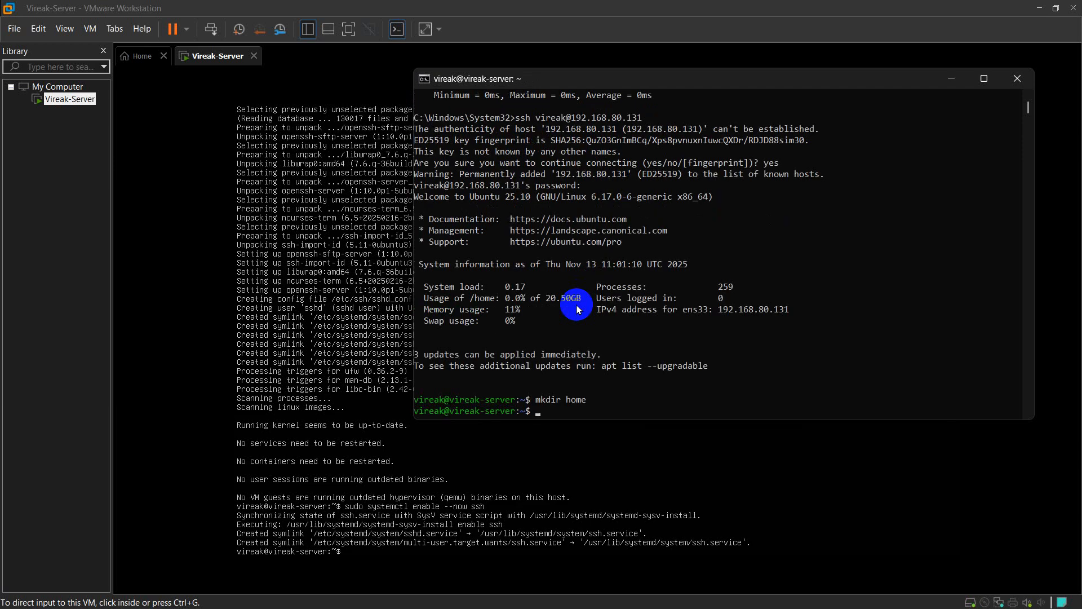
scroll(576, 309, down, 4)
text(ls)
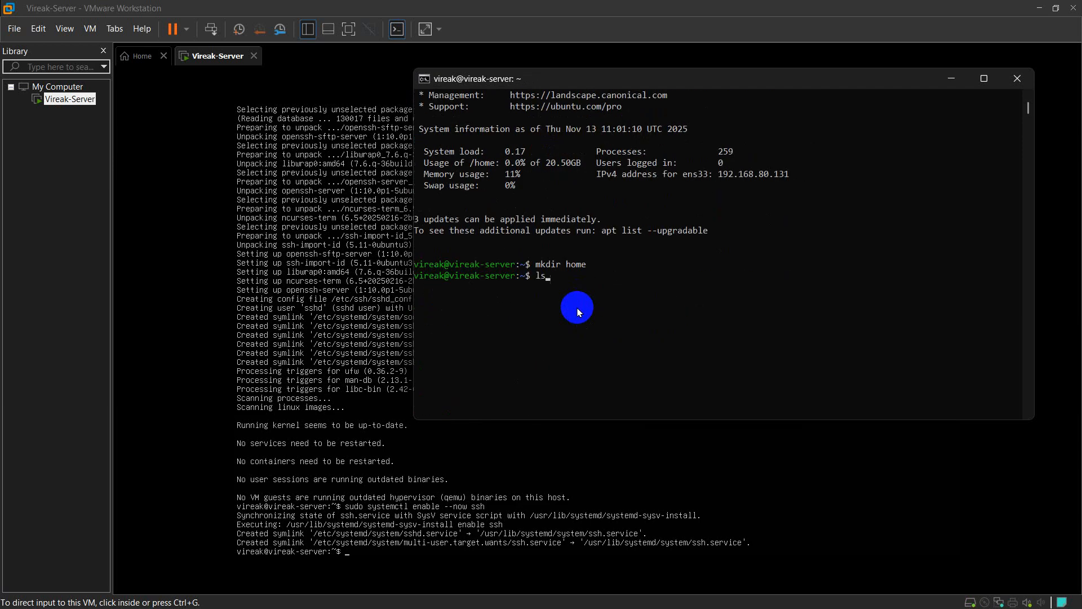
key(Return)
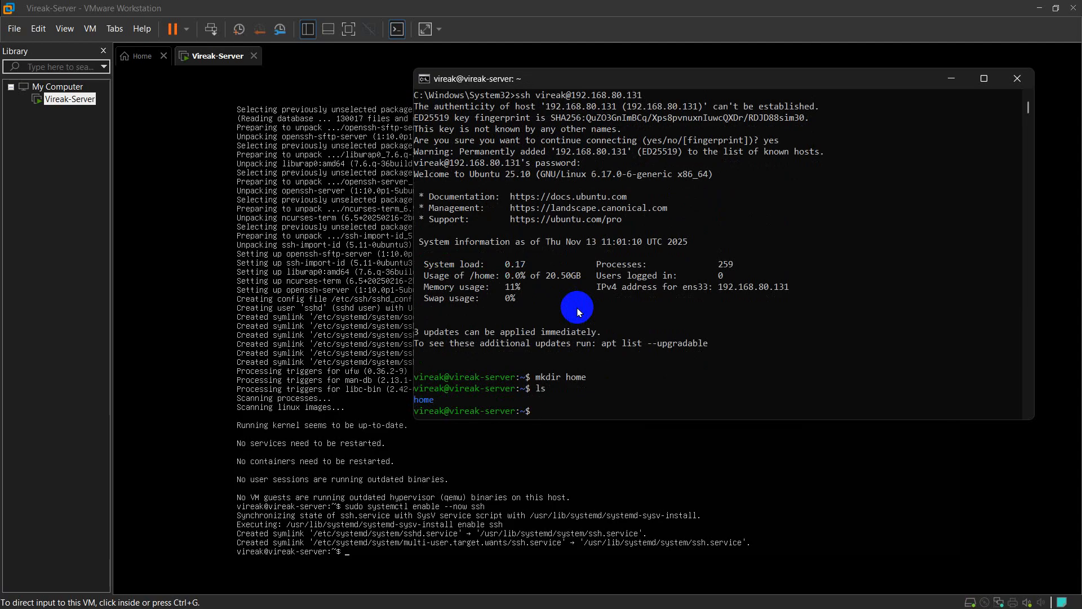
Change into the new home folder with cd home
text(cd home)
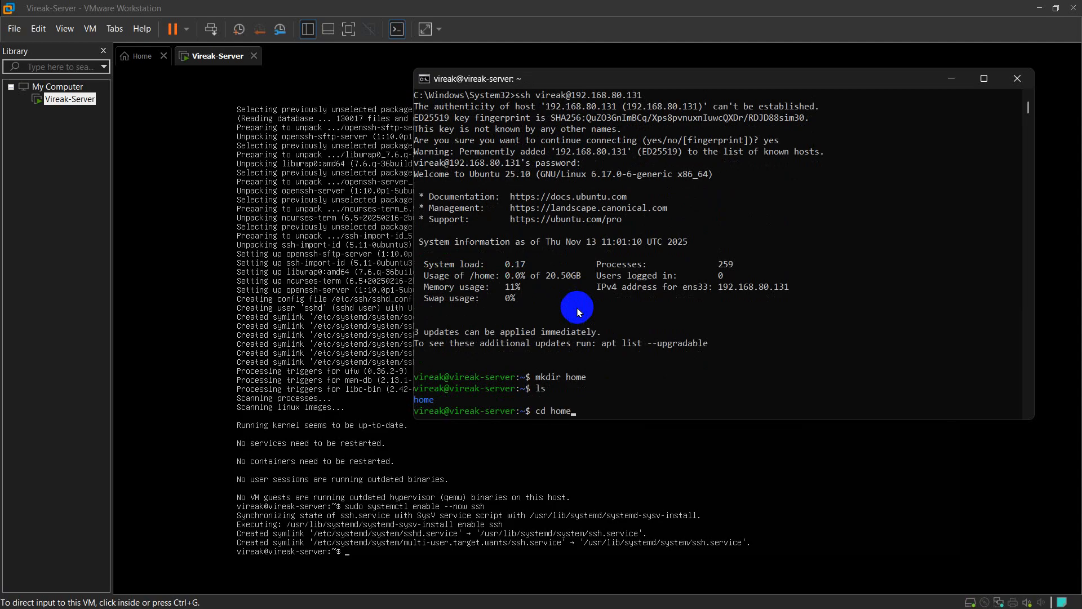
key(Return)
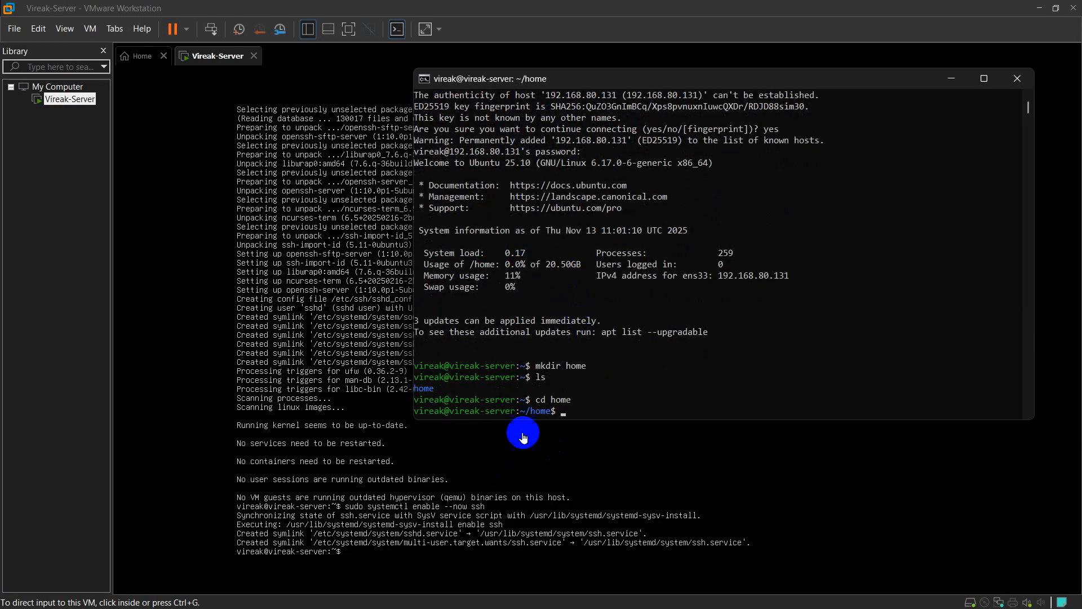
drag(481, 411, 587, 405)
click(588, 404)
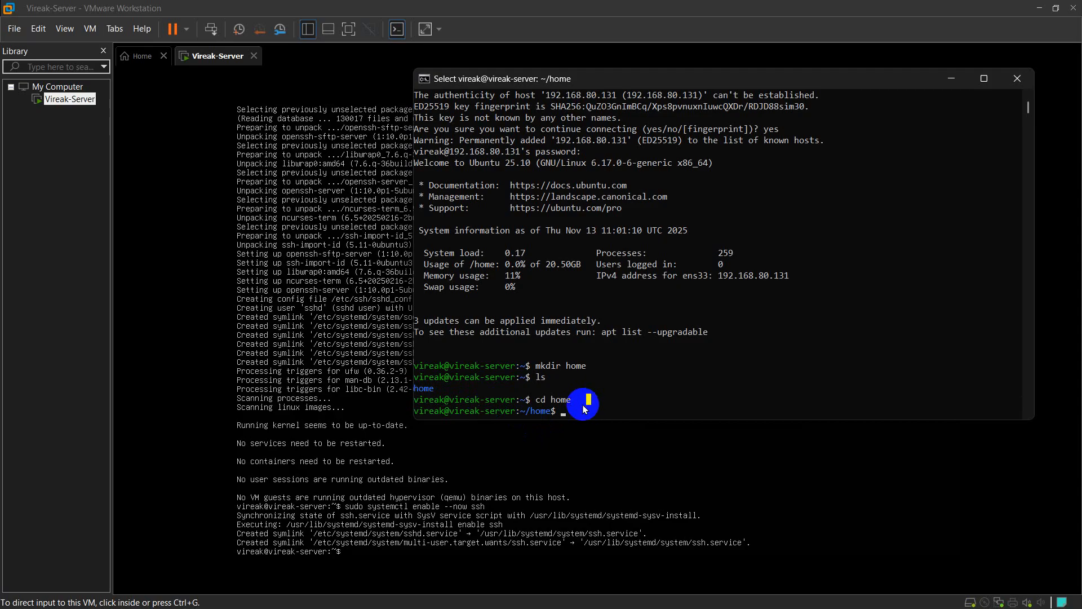